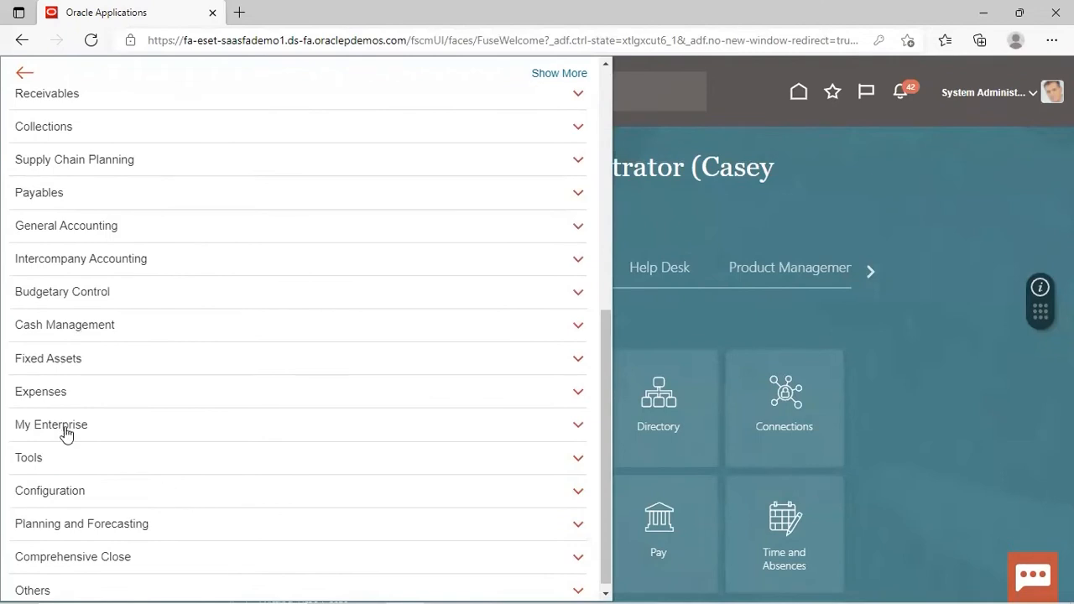
# - Open the Security Console from the Tools group and show its user accounts
pyautogui.click(27, 460)
pyautogui.scroll(-2, 446, 519)
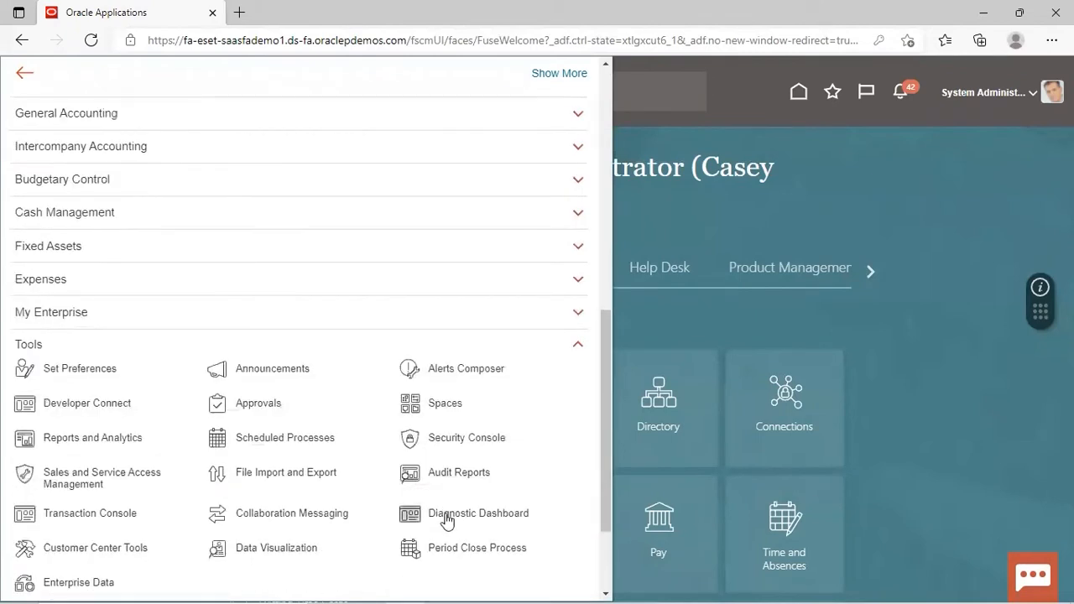
pyautogui.click(469, 440)
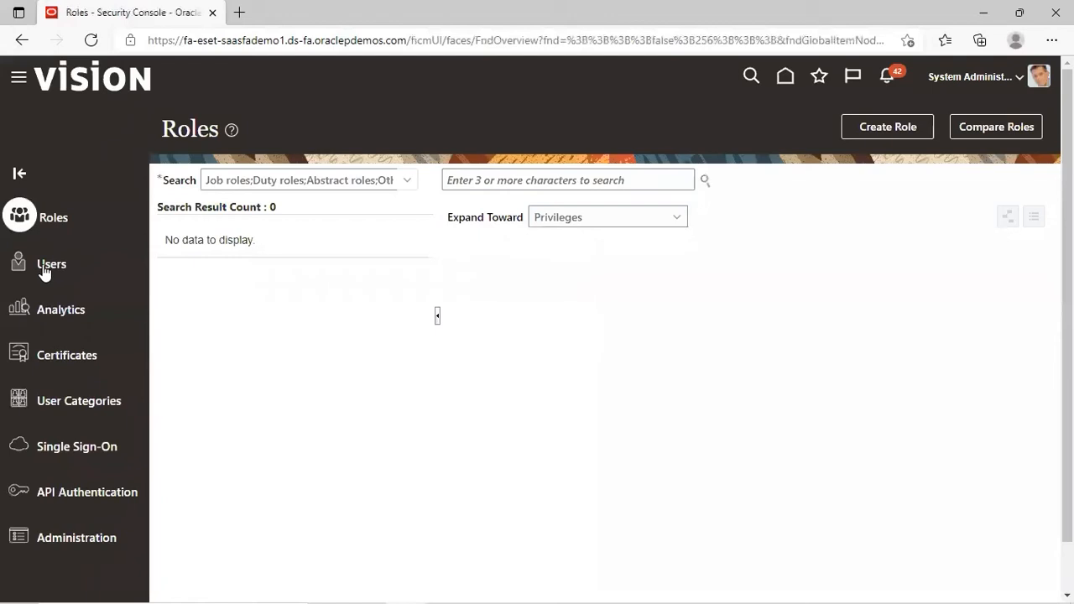
pyautogui.click(43, 264)
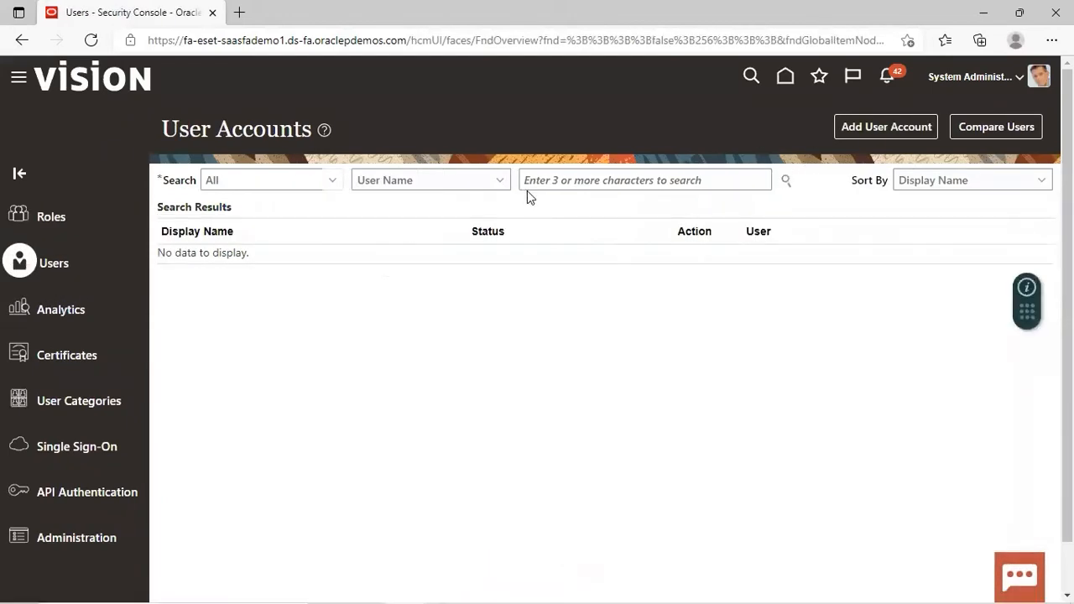
# - Search the user accounts for "test", review the details and assigned roles of Test_user, and return to the list
pyautogui.click(576, 178)
pyautogui.write('tes')
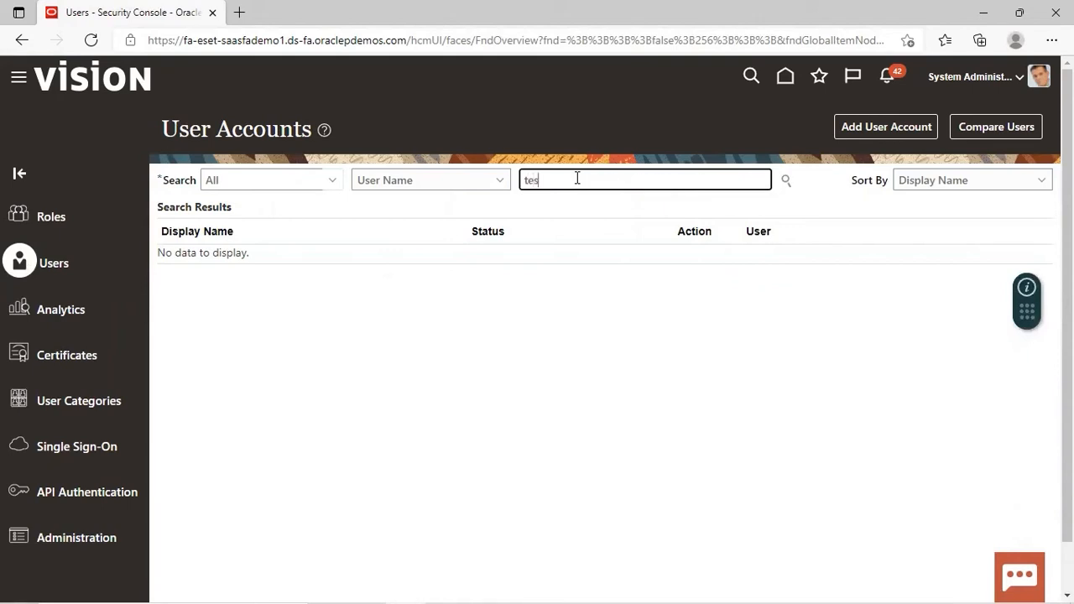
pyautogui.write('t_')
pyautogui.press('Return')
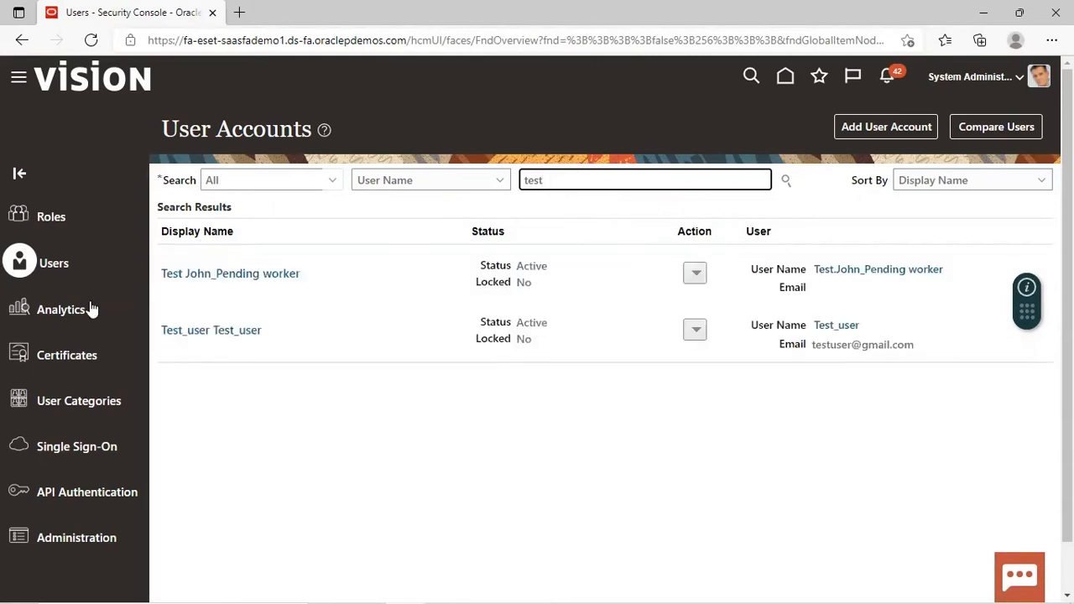
pyautogui.click(206, 330)
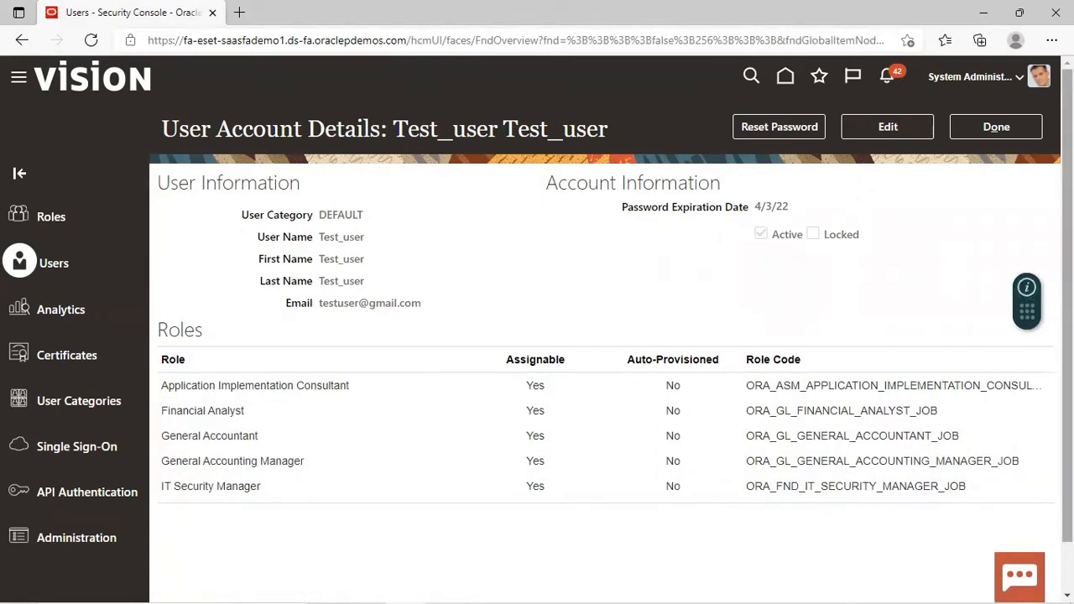
pyautogui.click(988, 122)
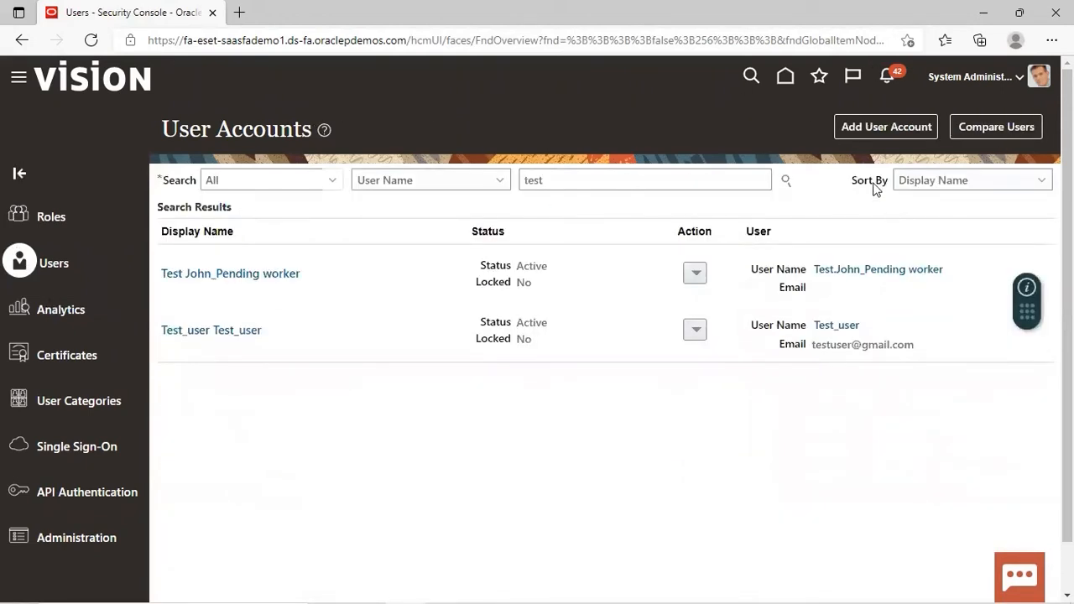
# - Go to Setup and Maintenance from the home page and open the implementation project Fusion Financial Project
pyautogui.click(782, 77)
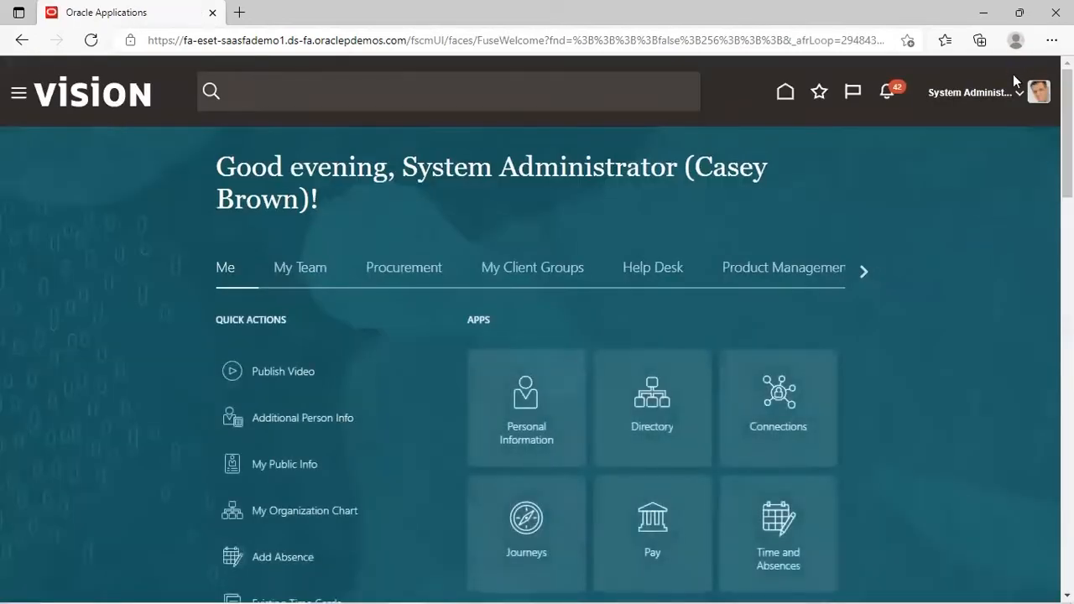
pyautogui.click(1007, 99)
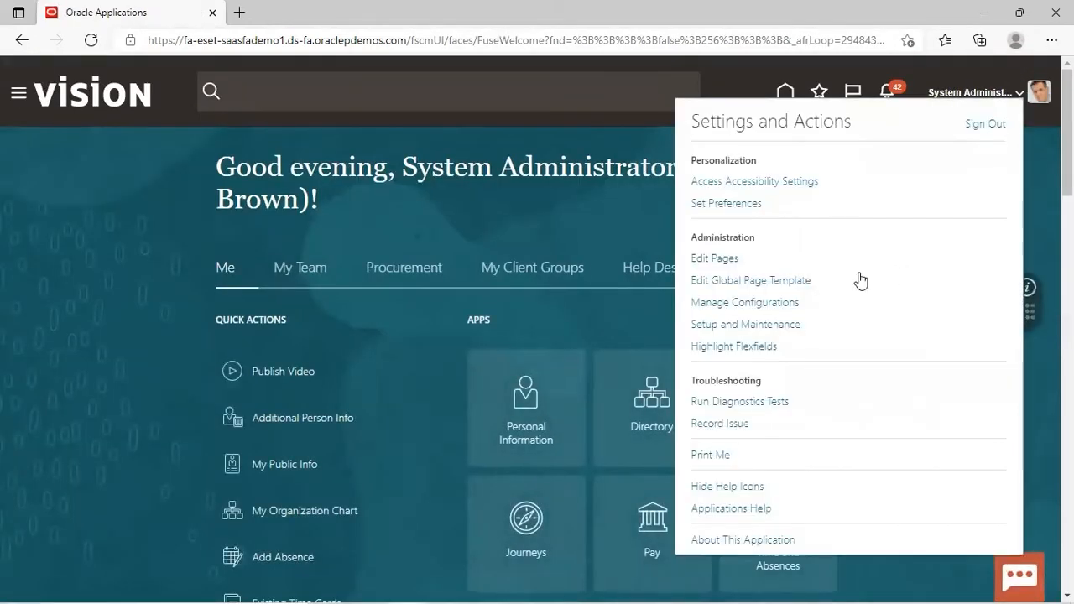
pyautogui.click(727, 324)
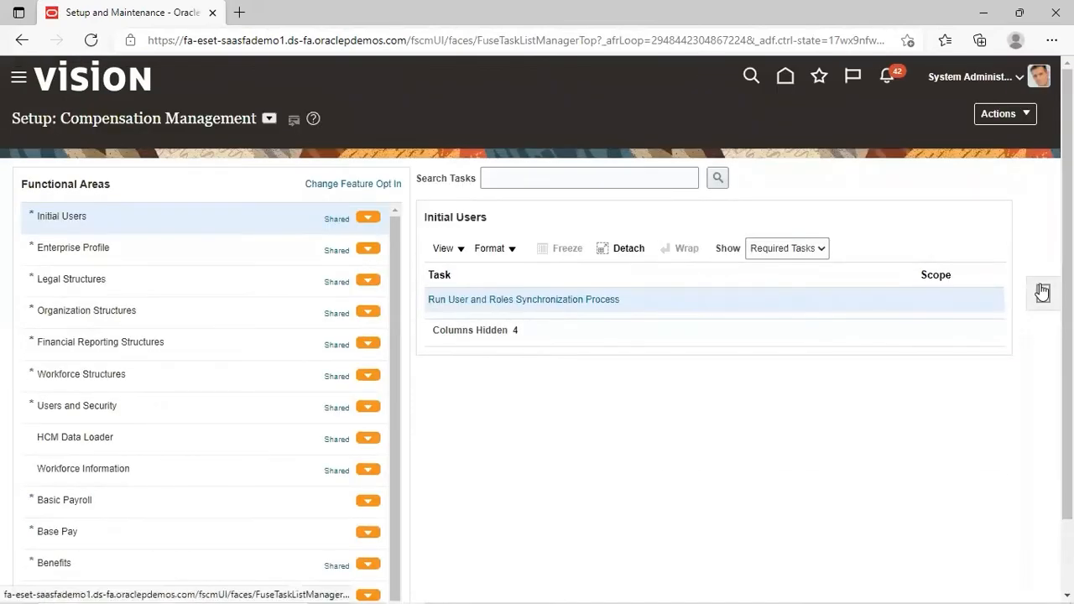
pyautogui.click(1042, 292)
pyautogui.click(967, 176)
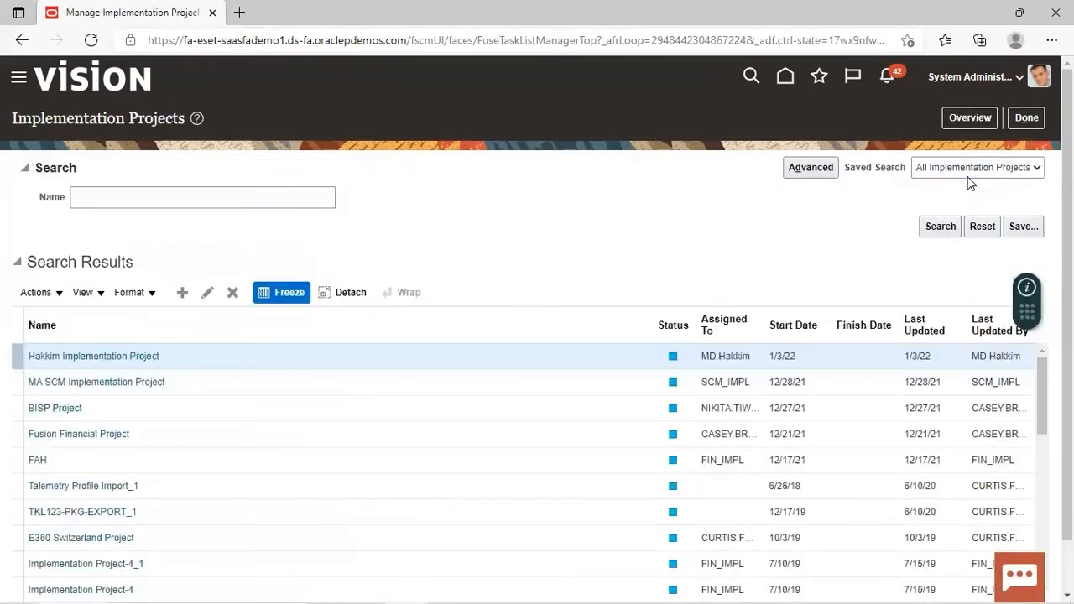
pyautogui.click(62, 436)
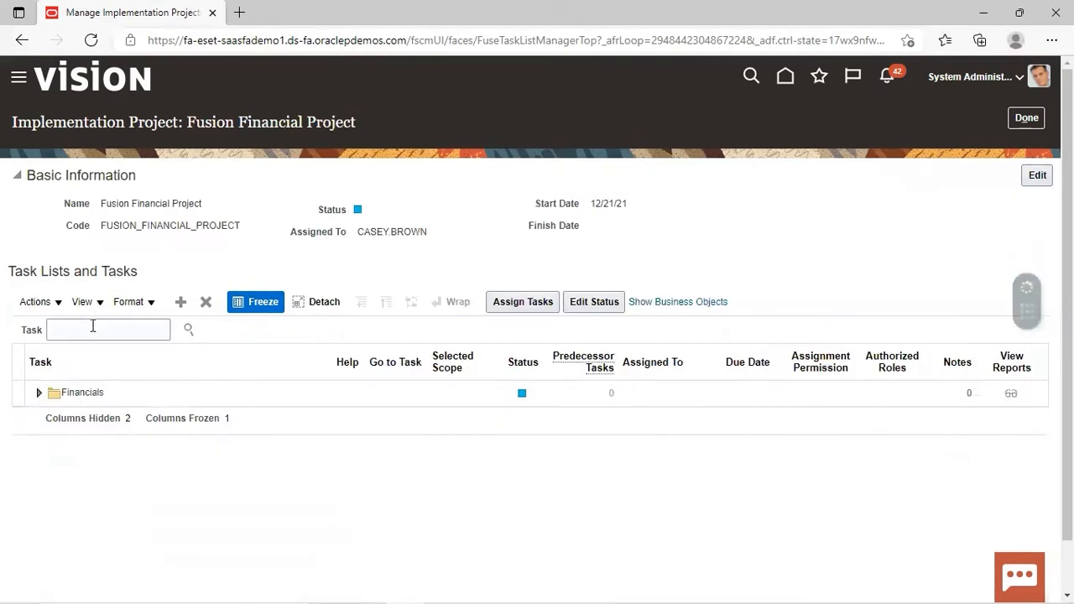
# - Find the project tasks matching "manage data access set" and open Manage Data Access Sets under Define General Ledger Options
pyautogui.click(92, 327)
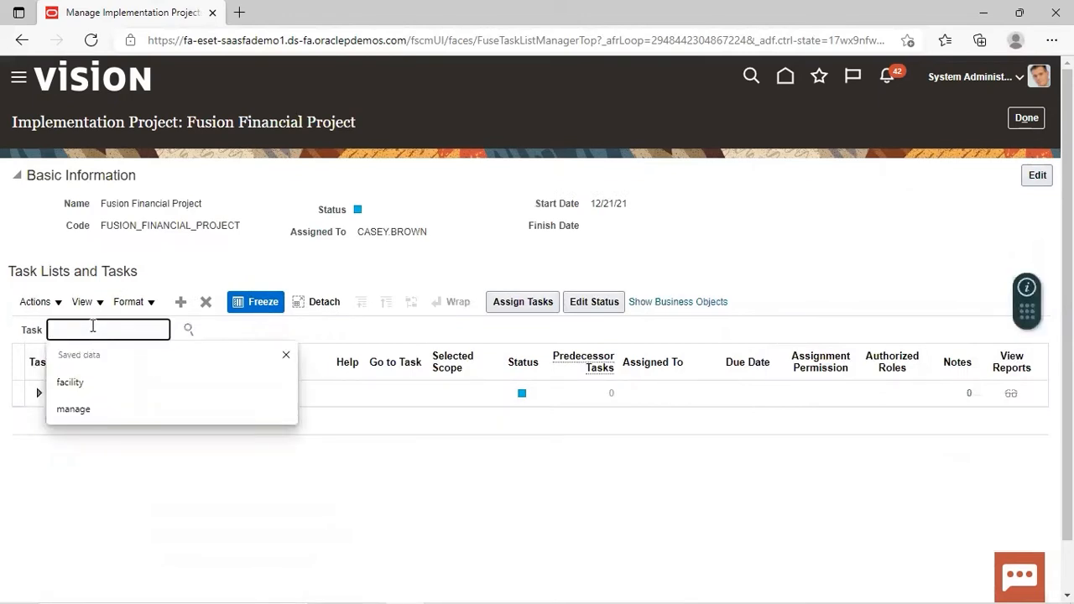
pyautogui.write('manage')
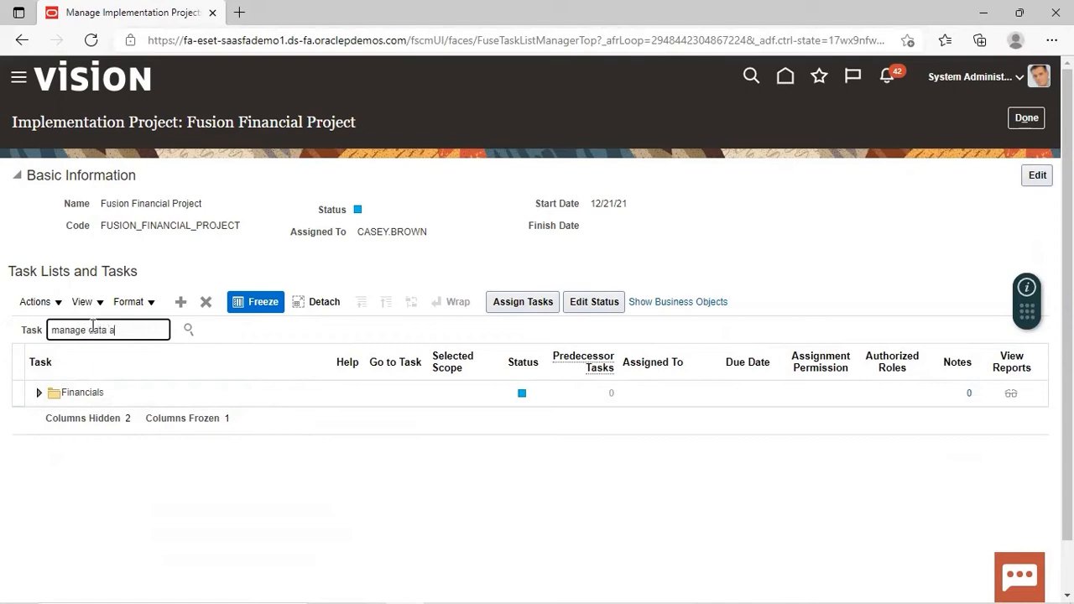
pyautogui.write('data access set')
pyautogui.press('Return')
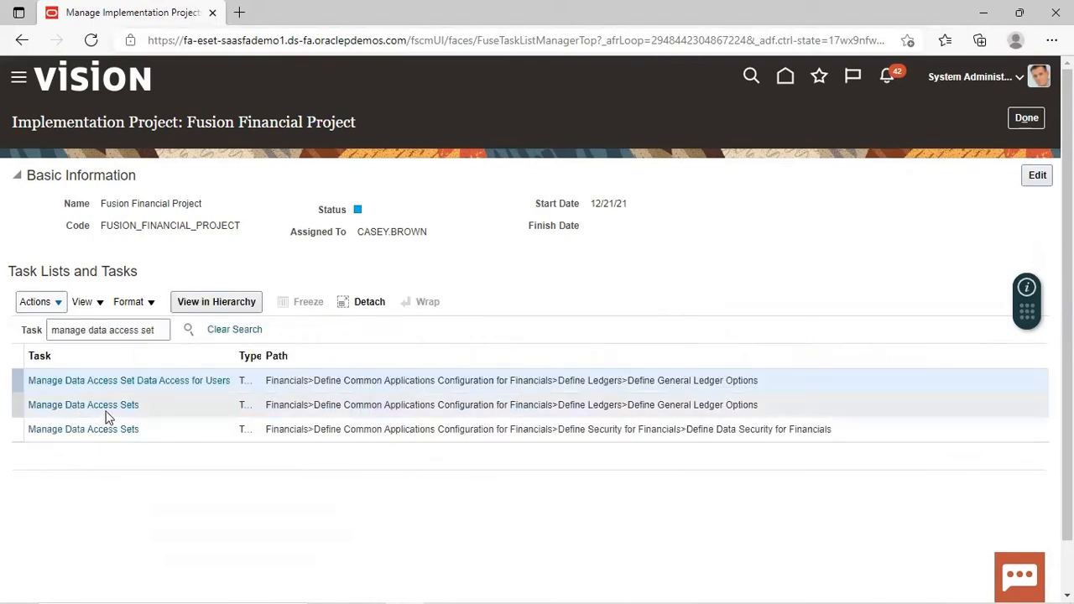
pyautogui.click(97, 406)
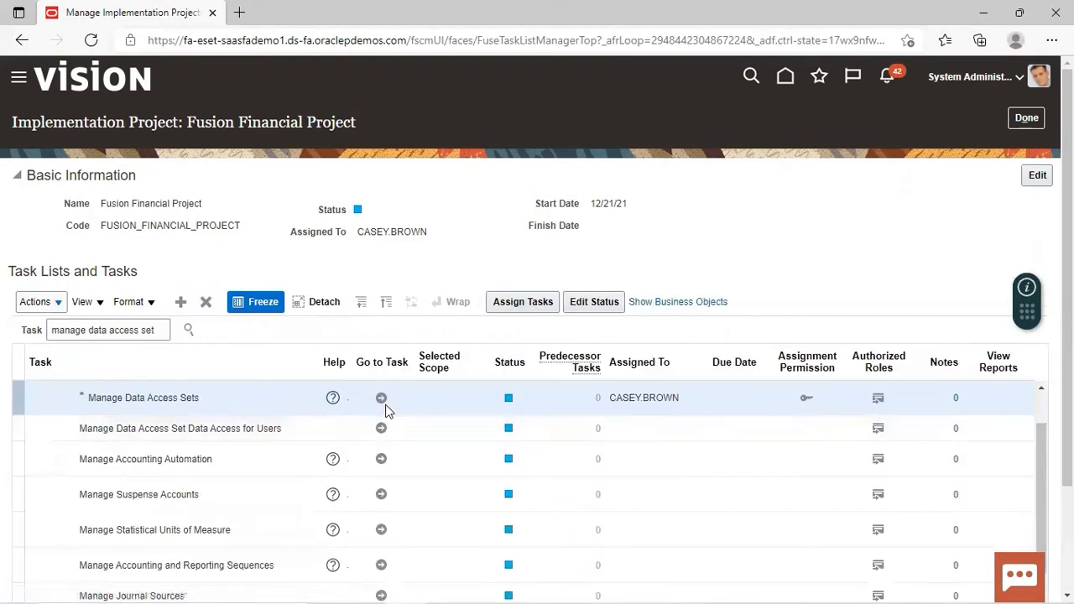
pyautogui.click(382, 399)
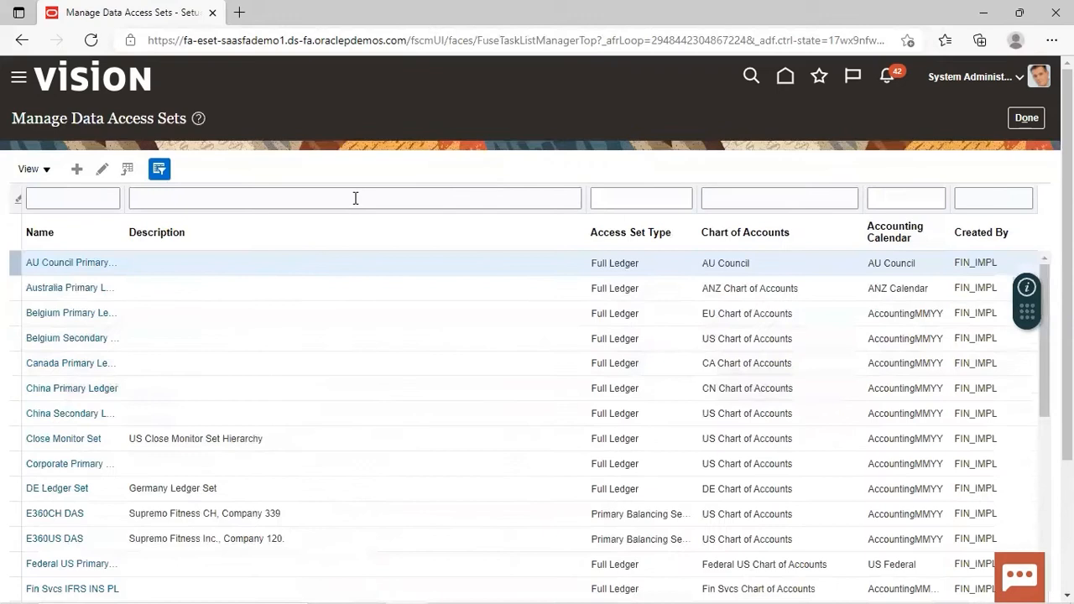
# - Filter the data access sets by the name "fusion ledger"
pyautogui.click(66, 198)
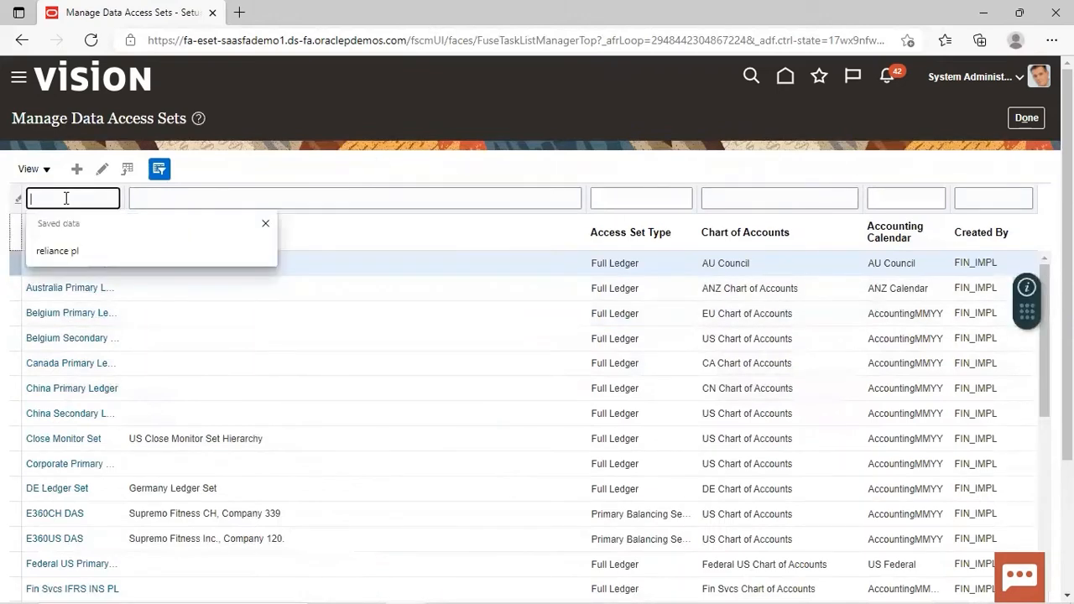
pyautogui.write('fusion')
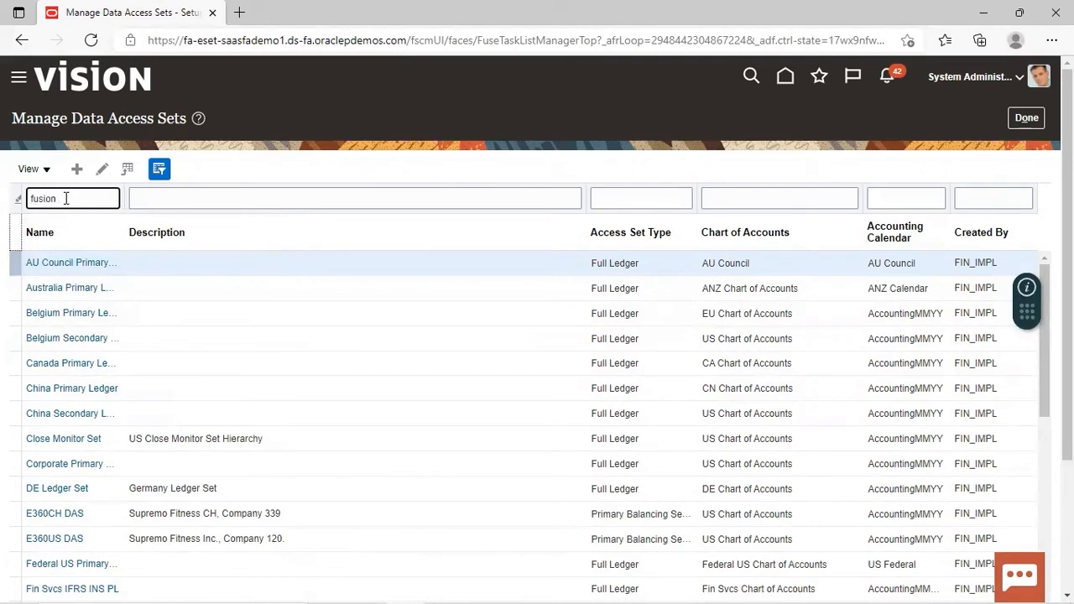
pyautogui.write('ledger')
pyautogui.press('Return')
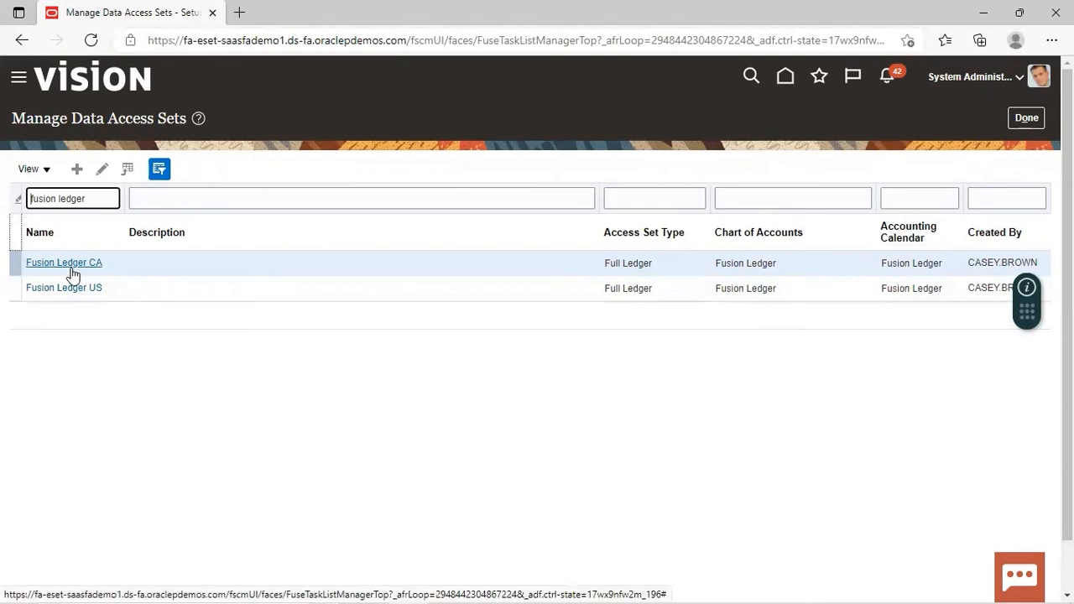
# - Start a new data access set named "Fusion 3211 Data access set" with the access set type Primary Balancing Segment Value
pyautogui.click(78, 169)
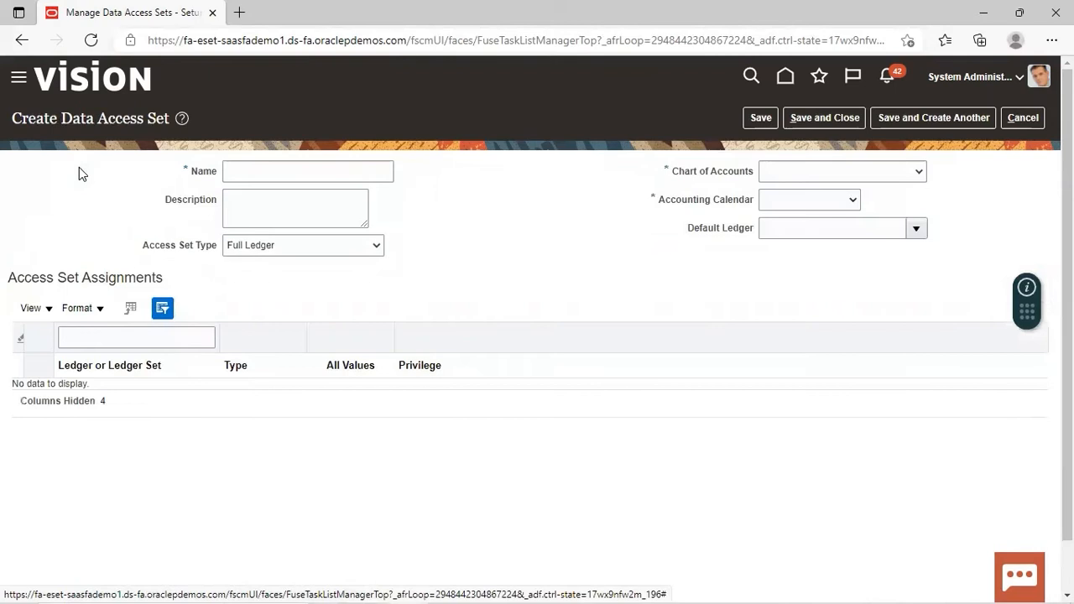
pyautogui.click(258, 170)
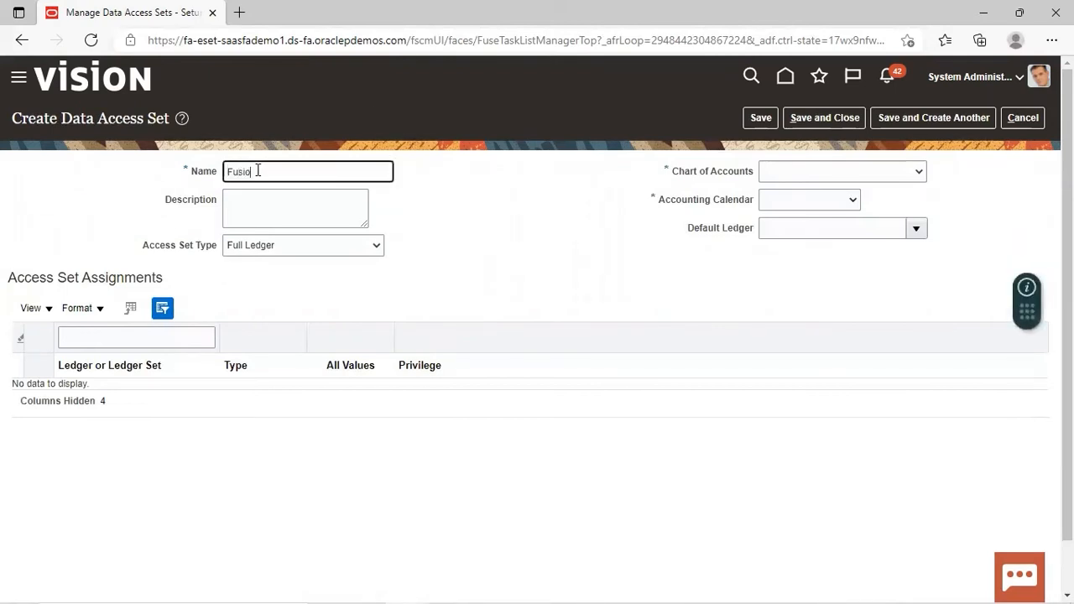
pyautogui.write('Fusion 3211 Data a')
pyautogui.write('ccess set')
pyautogui.click(475, 230)
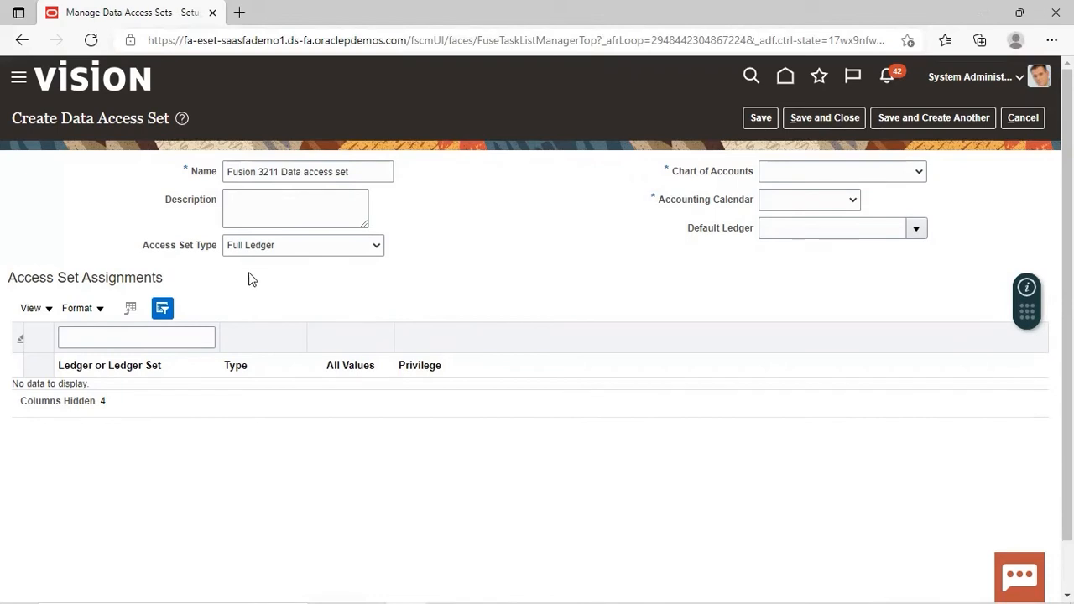
pyautogui.click(377, 255)
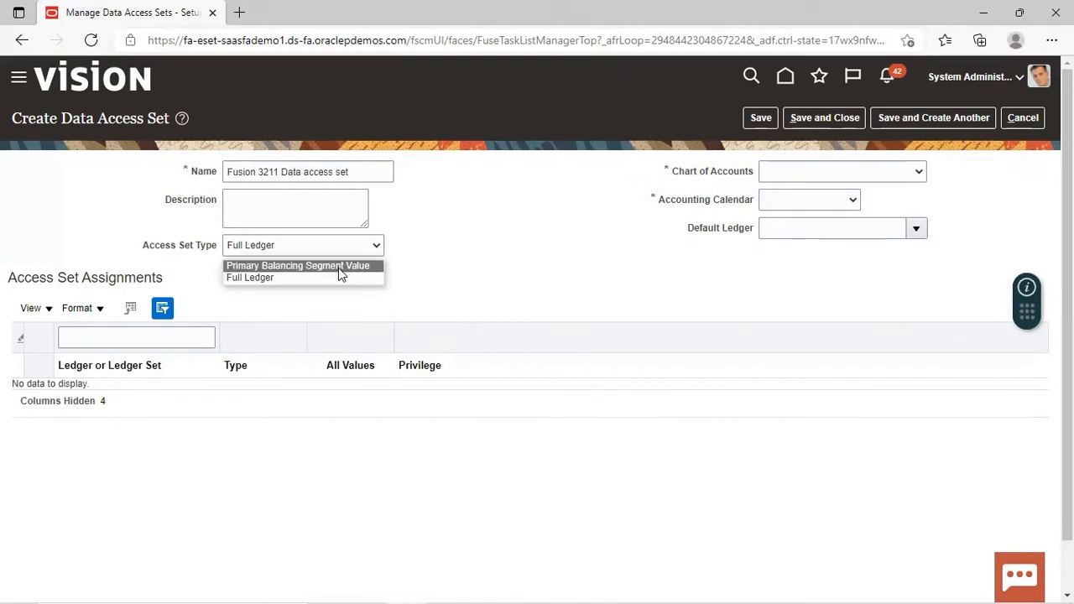
pyautogui.click(338, 265)
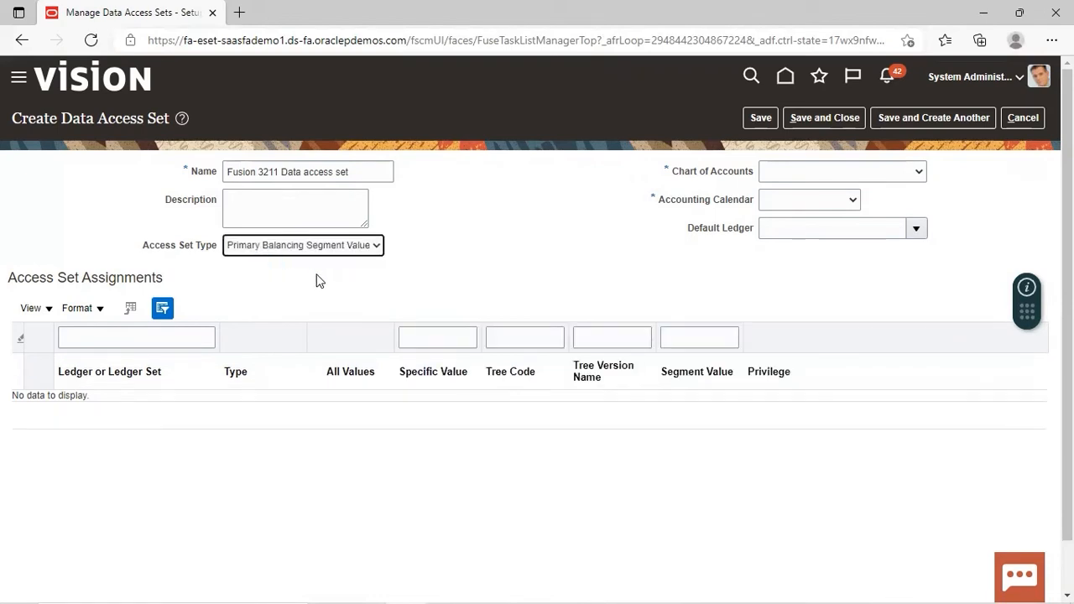
# - Set both the chart of accounts and the accounting calendar of the new data access set to Fusion Ledger
pyautogui.click(923, 173)
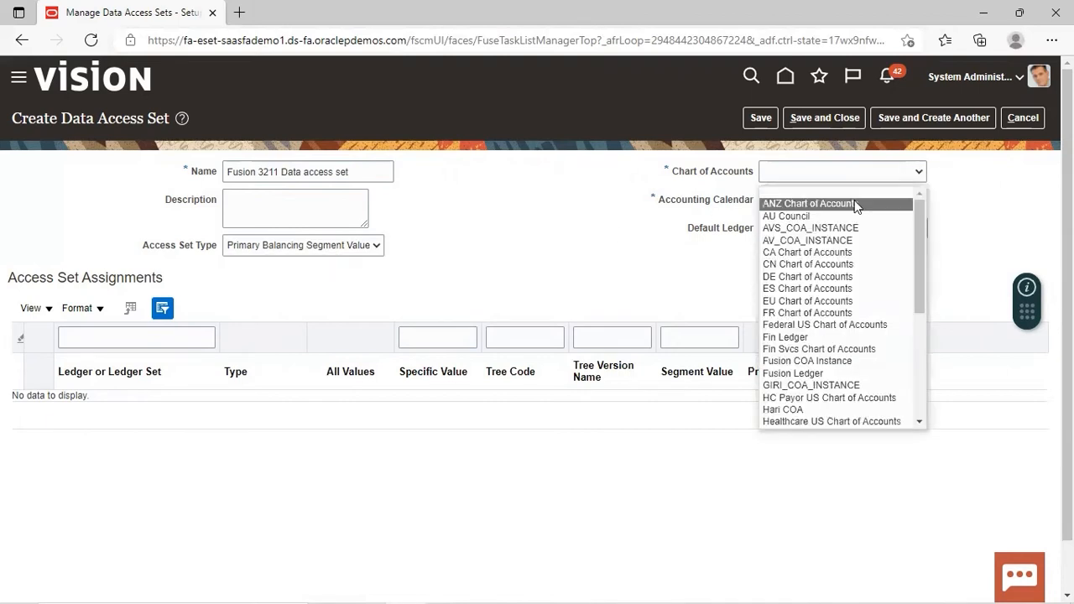
pyautogui.click(794, 374)
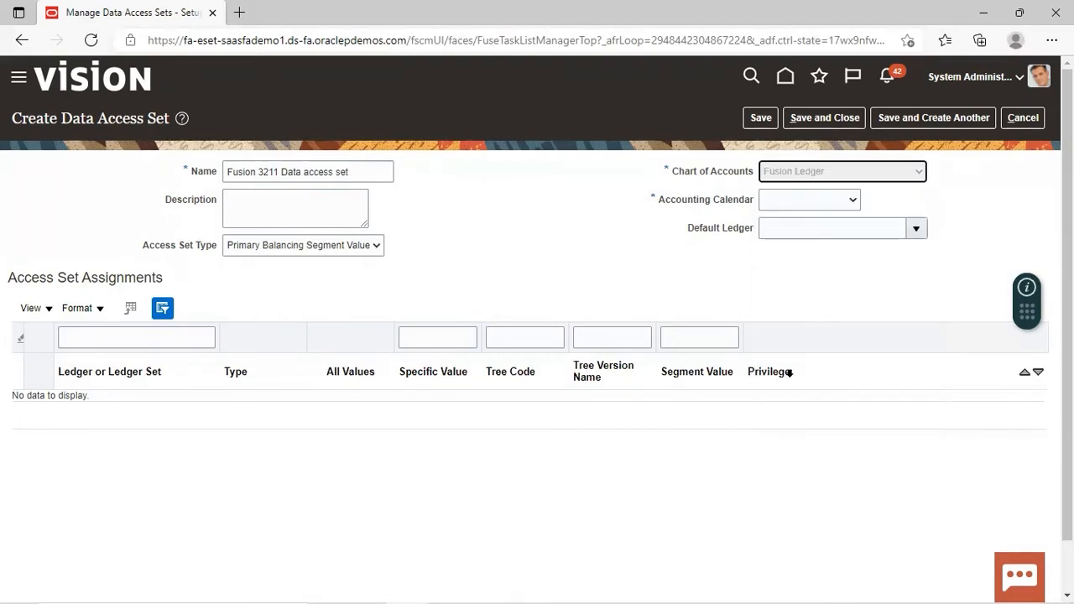
pyautogui.click(853, 204)
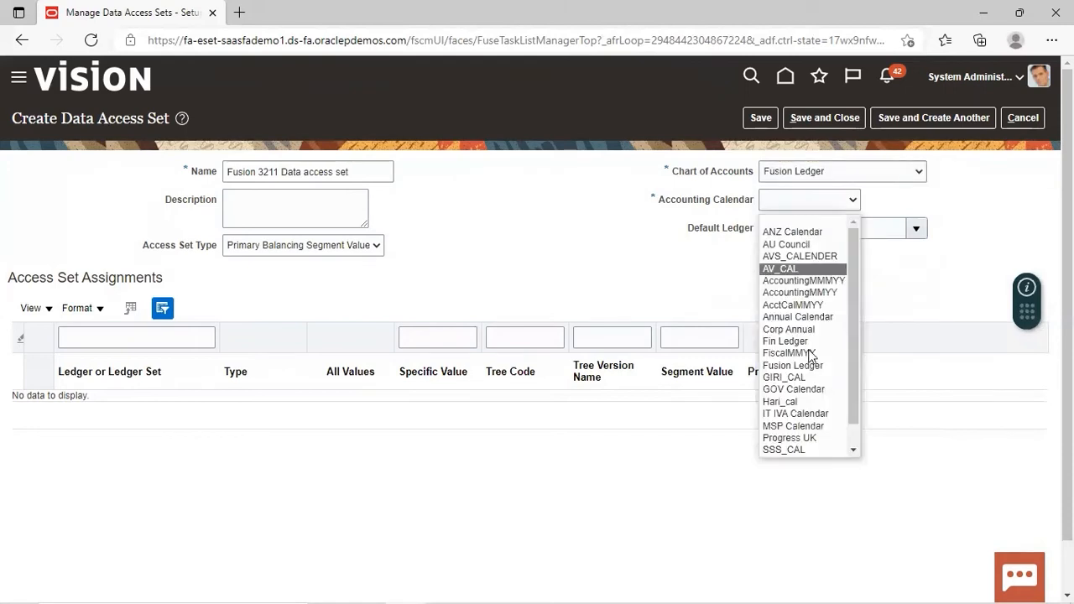
pyautogui.click(769, 368)
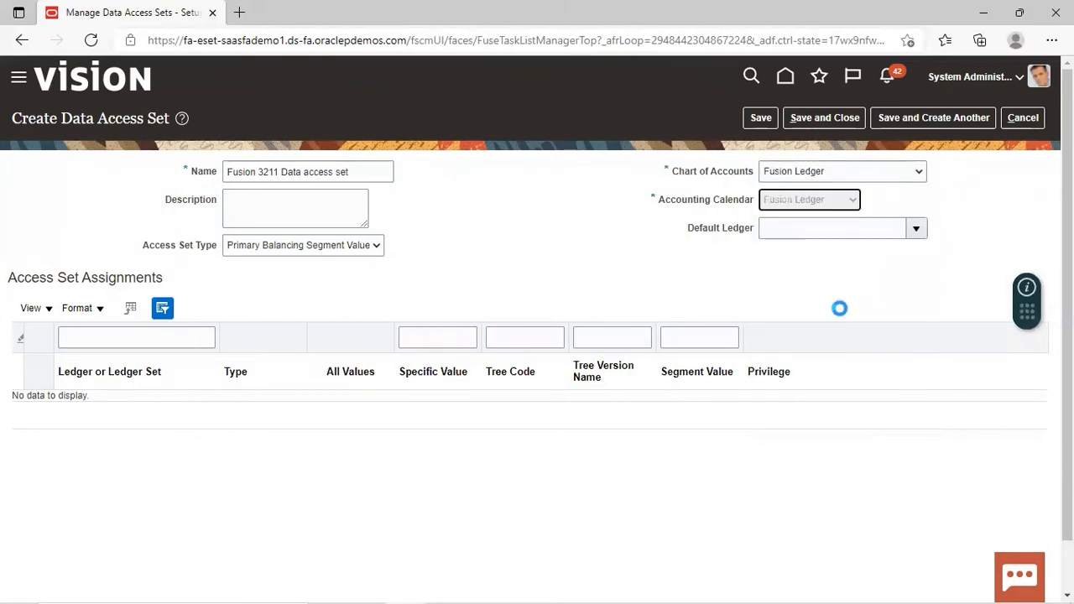
# - Add an access set assignment for the ledger Fusion Ledger CA
pyautogui.click(131, 309)
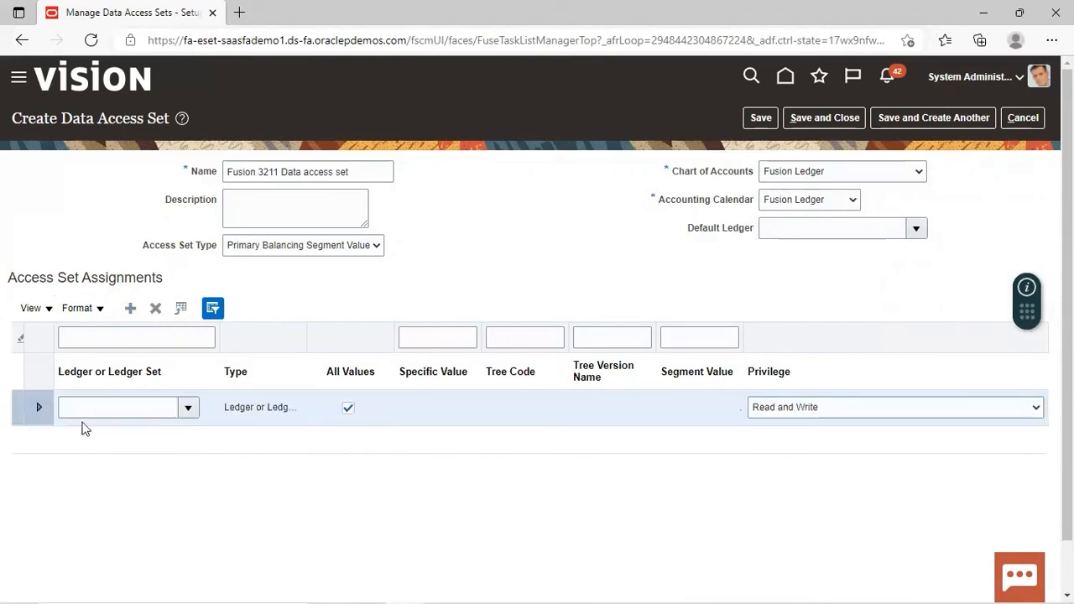
pyautogui.click(187, 409)
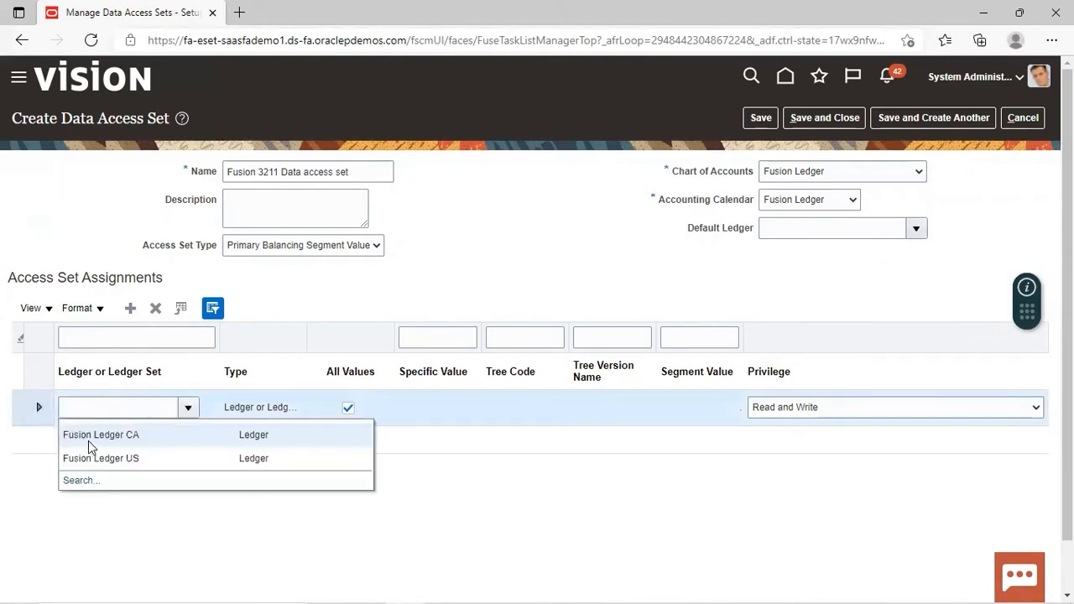
pyautogui.click(93, 436)
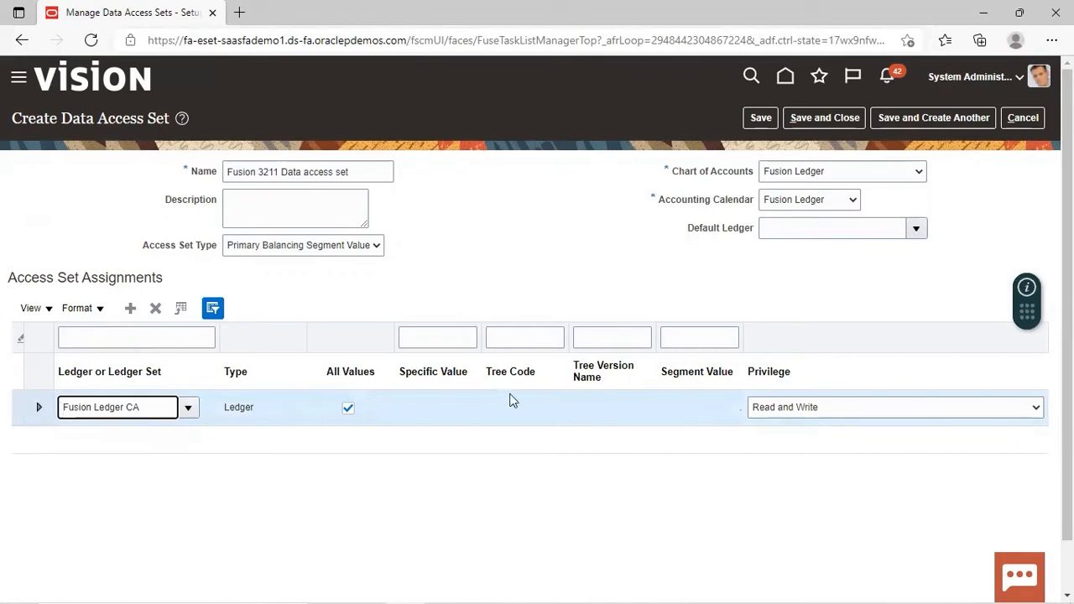
# - Restrict the Fusion Ledger CA assignment from all values to the single segment value 3211
pyautogui.click(349, 408)
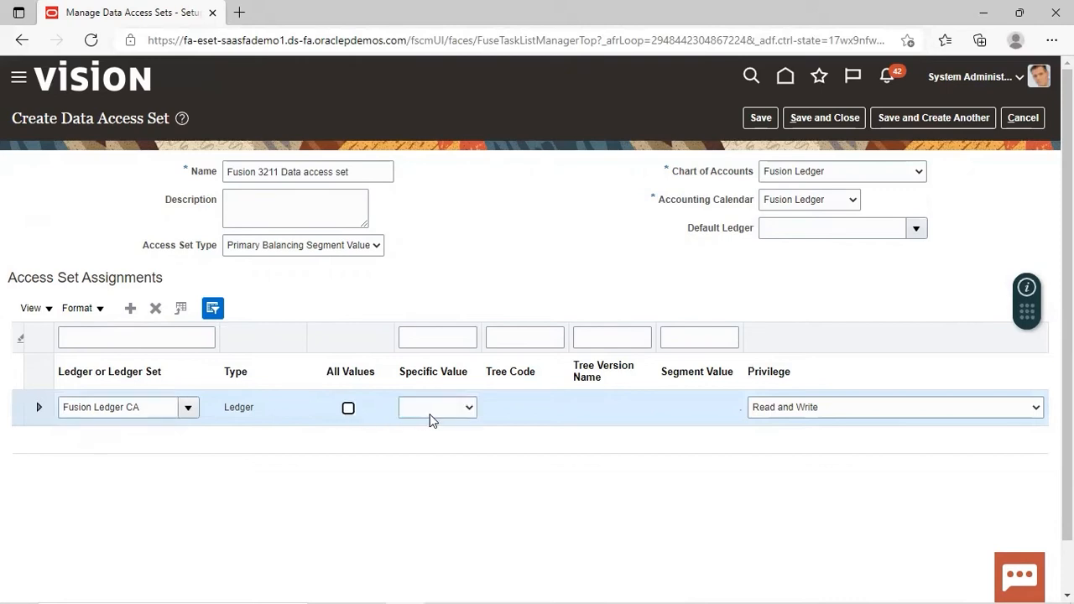
pyautogui.click(468, 411)
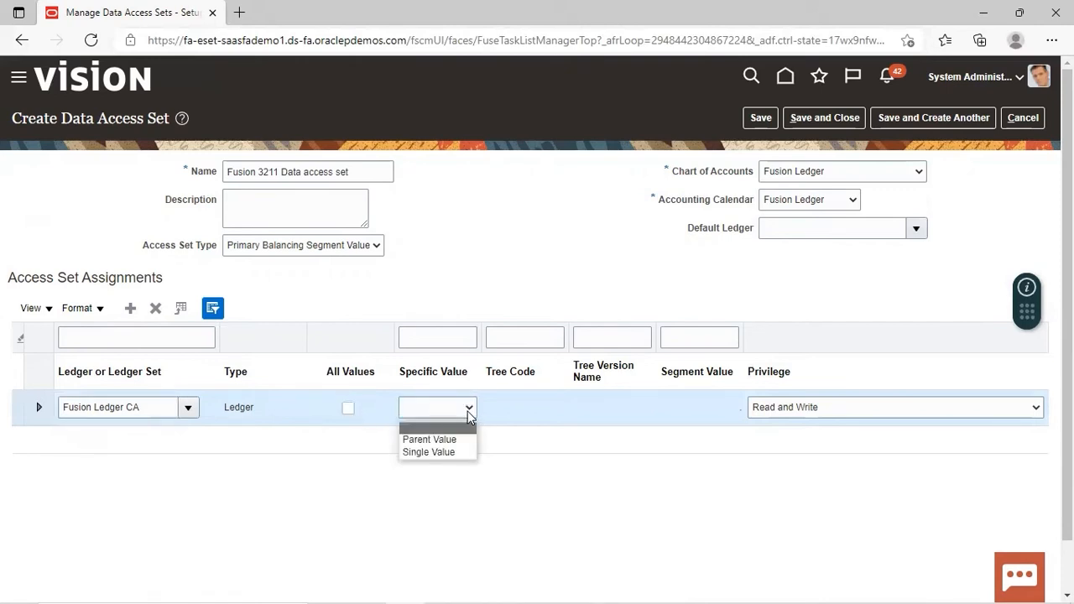
pyautogui.click(432, 453)
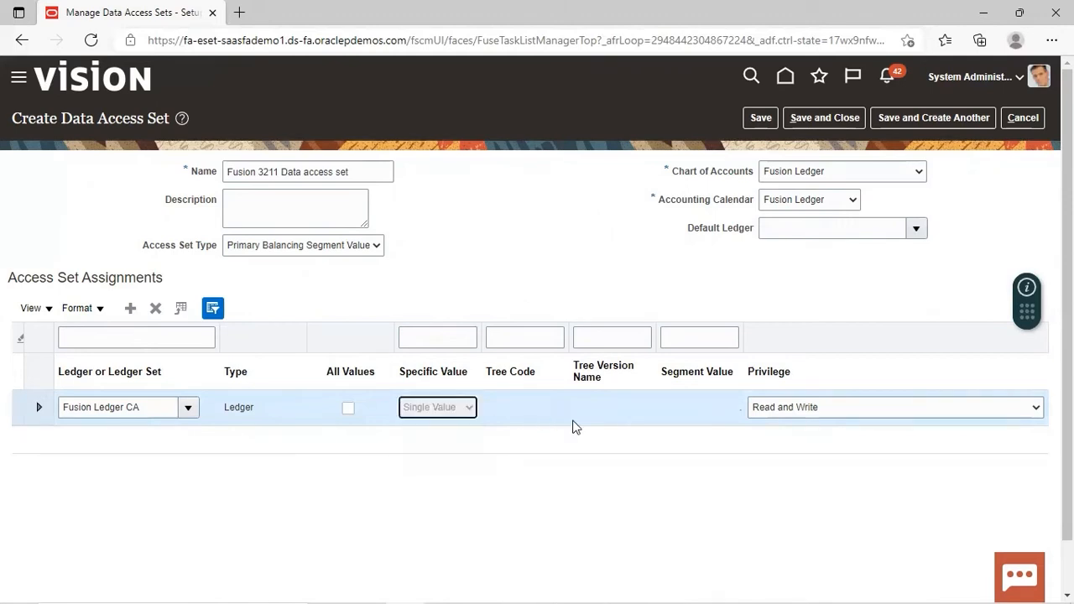
pyautogui.click(721, 408)
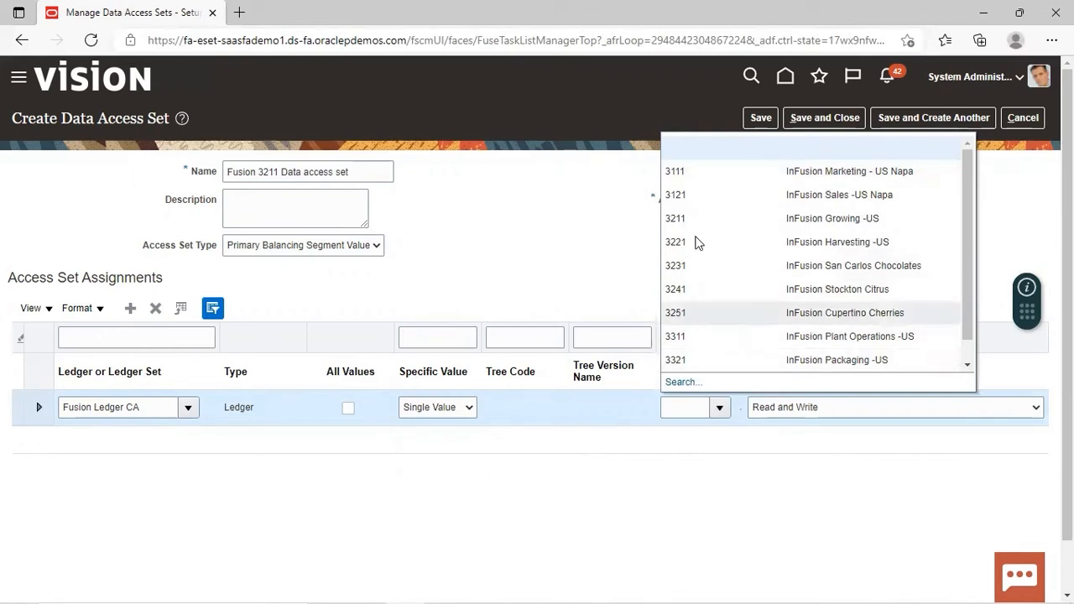
pyautogui.click(696, 220)
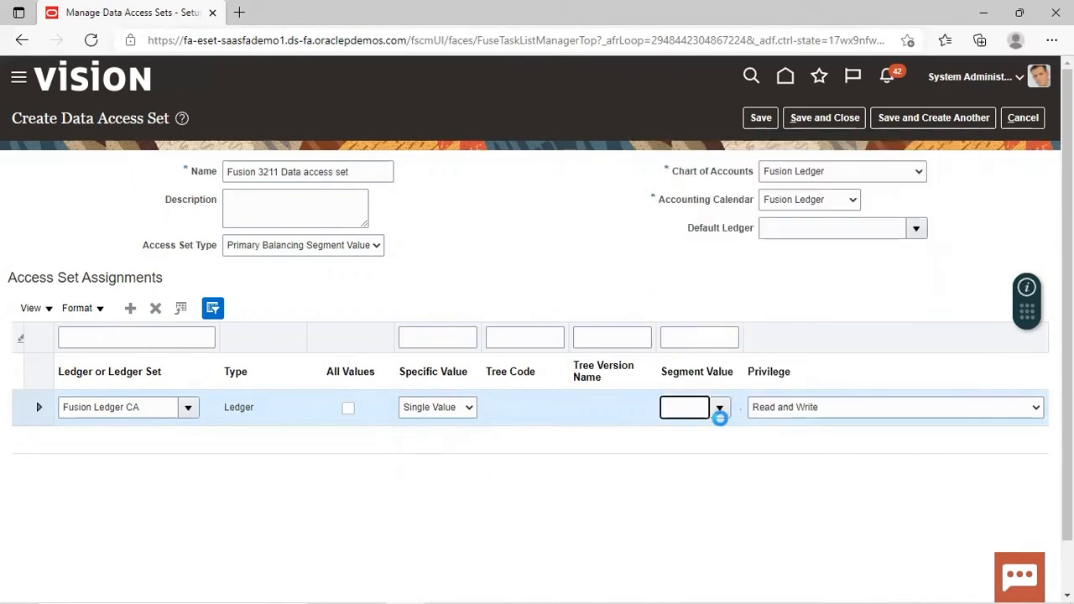
# - Give the Fusion Ledger CA assignment the Read and Write privilege, and save and close the data access set
pyautogui.click(1033, 408)
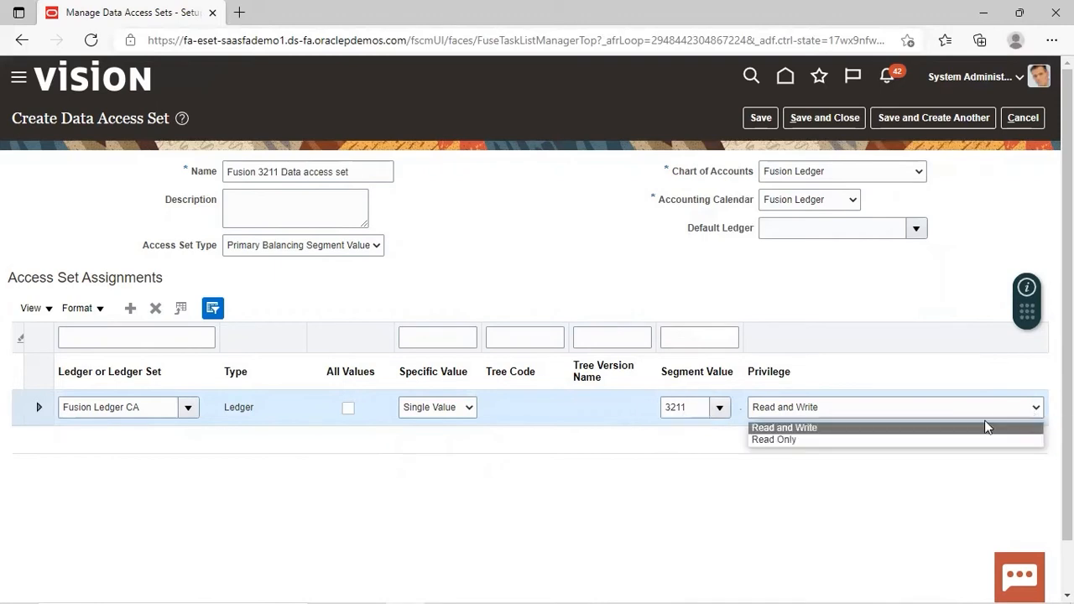
pyautogui.click(802, 428)
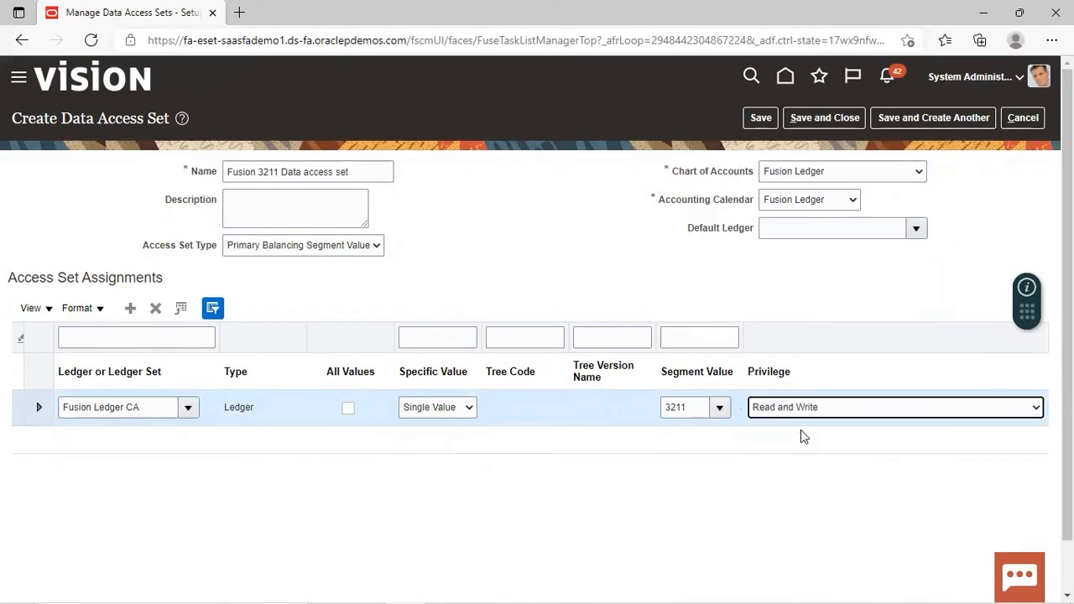
pyautogui.click(831, 118)
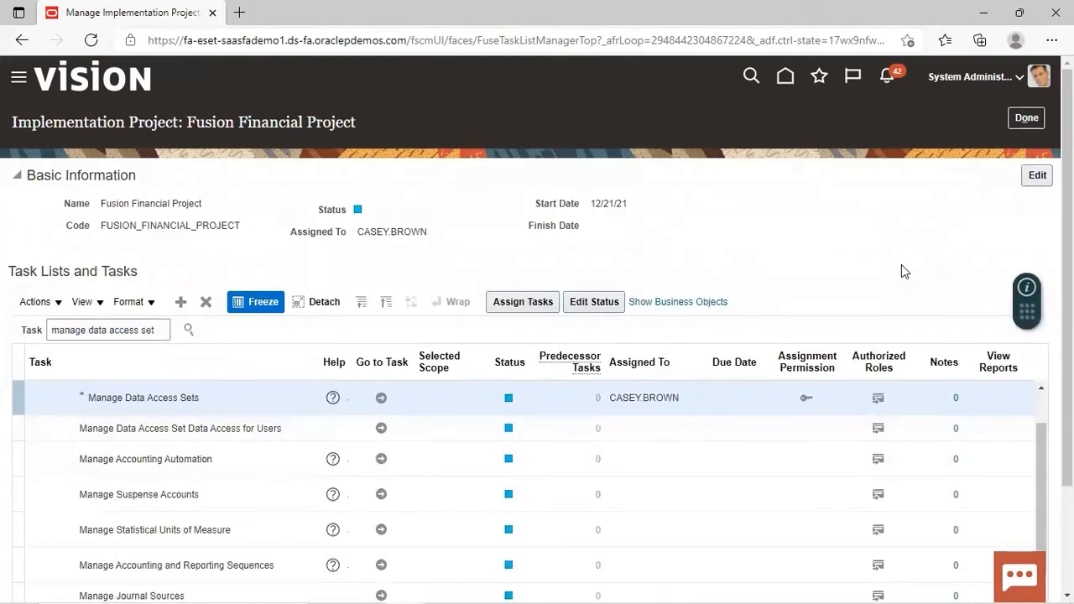
pyautogui.click(1019, 81)
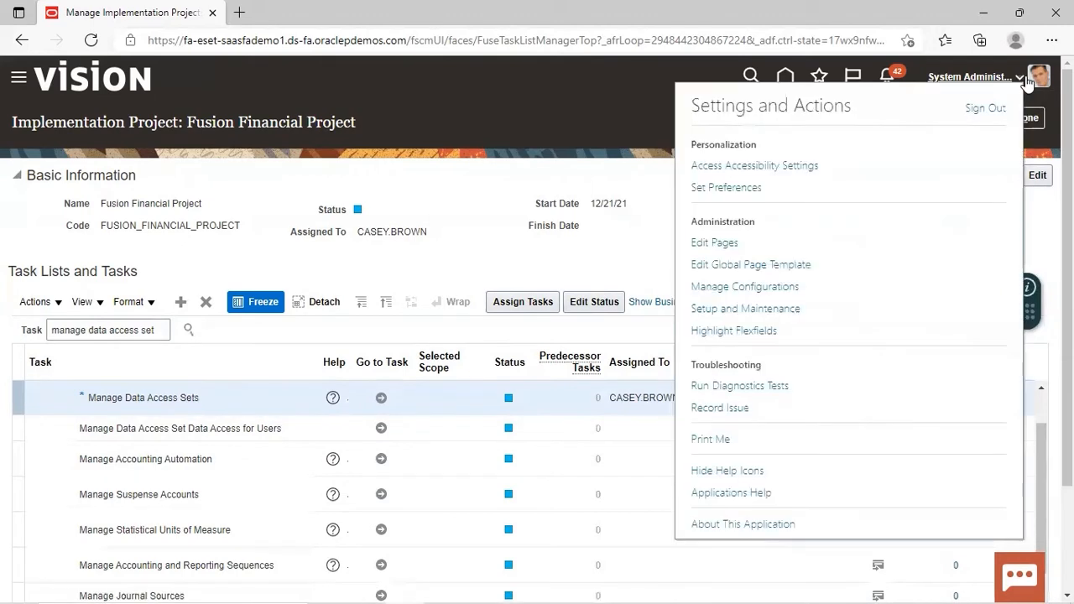
pyautogui.click(635, 141)
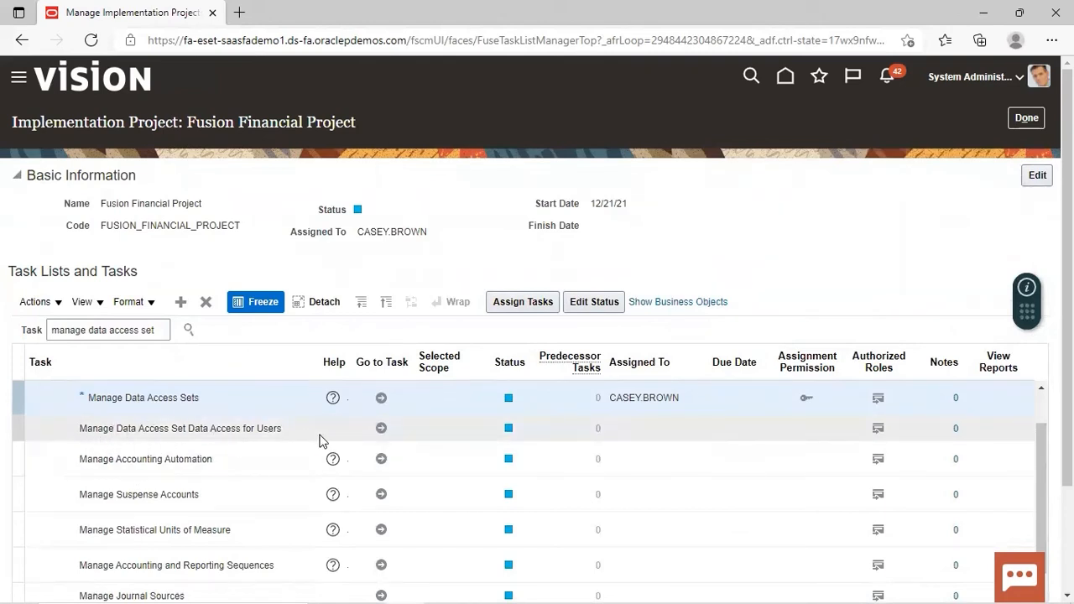
# - Open the Manage Data Access Set Data Access for Users task and start a new data access entry for the user Test_user
pyautogui.click(383, 429)
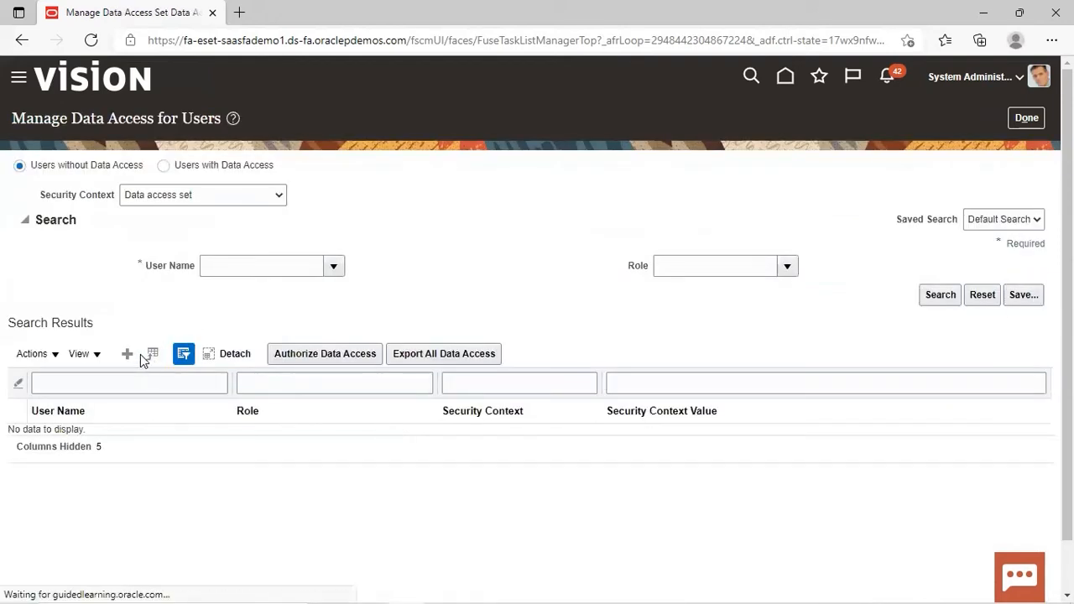
pyautogui.click(127, 354)
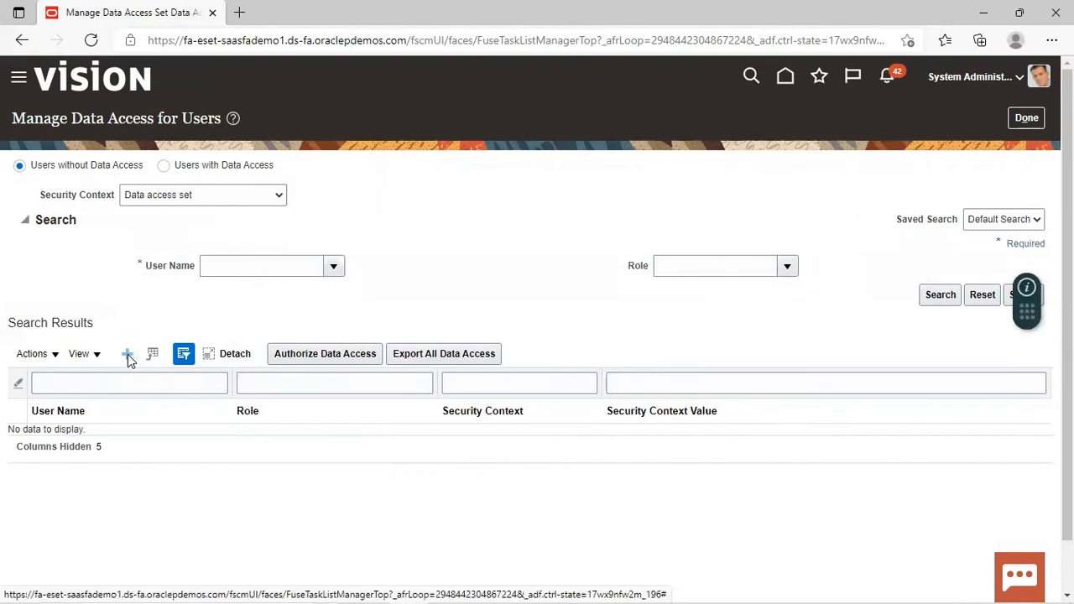
pyautogui.click(305, 345)
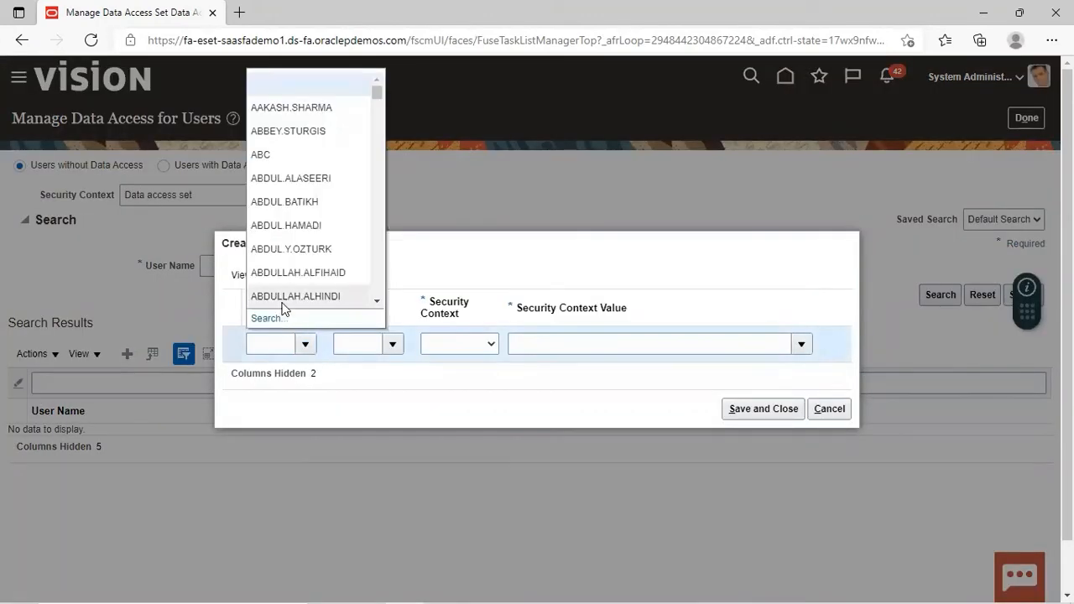
pyautogui.click(258, 340)
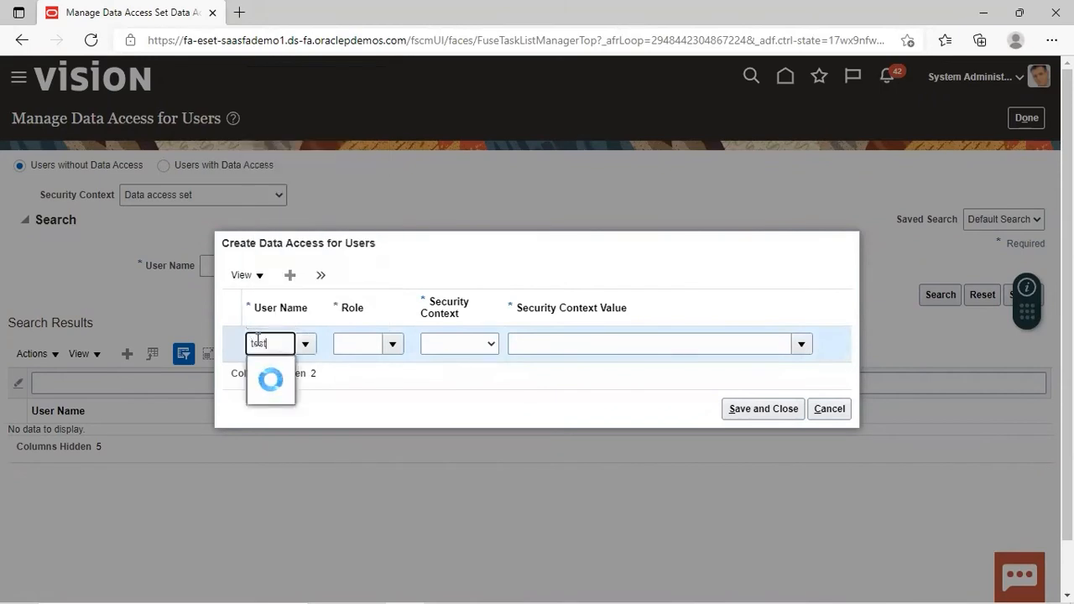
pyautogui.click(264, 401)
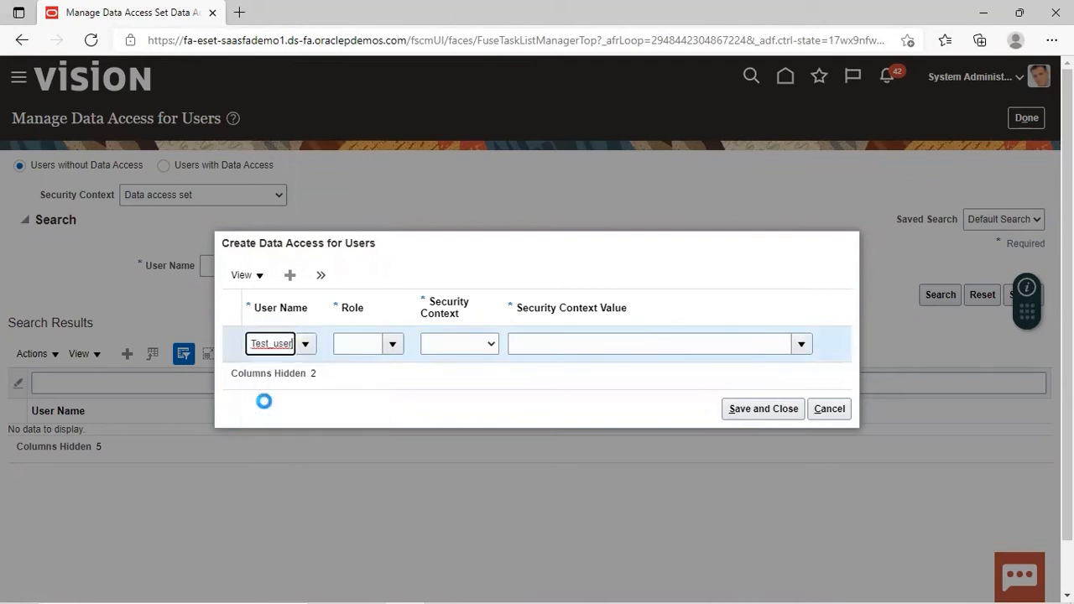
# - Set the Test_user entry's role to General Accountant and its security context to Data access set
pyautogui.click(392, 346)
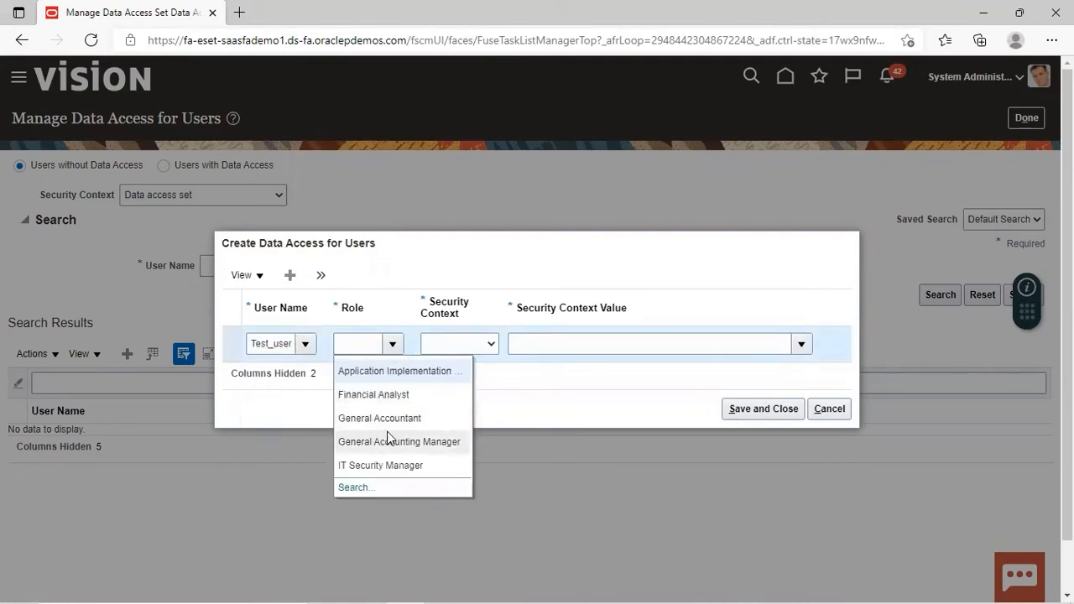
pyautogui.click(396, 418)
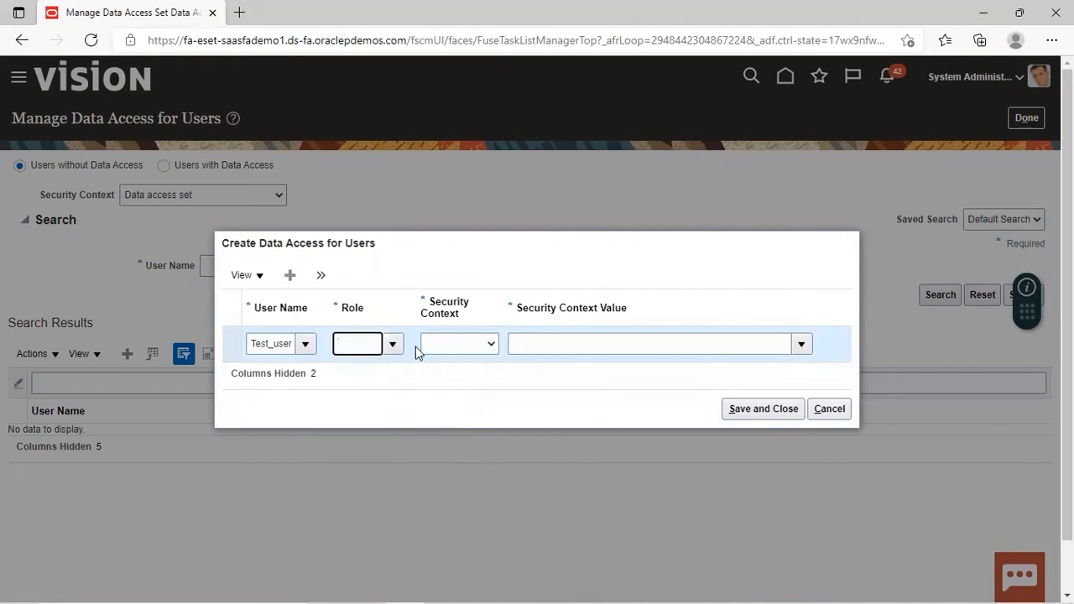
pyautogui.click(495, 345)
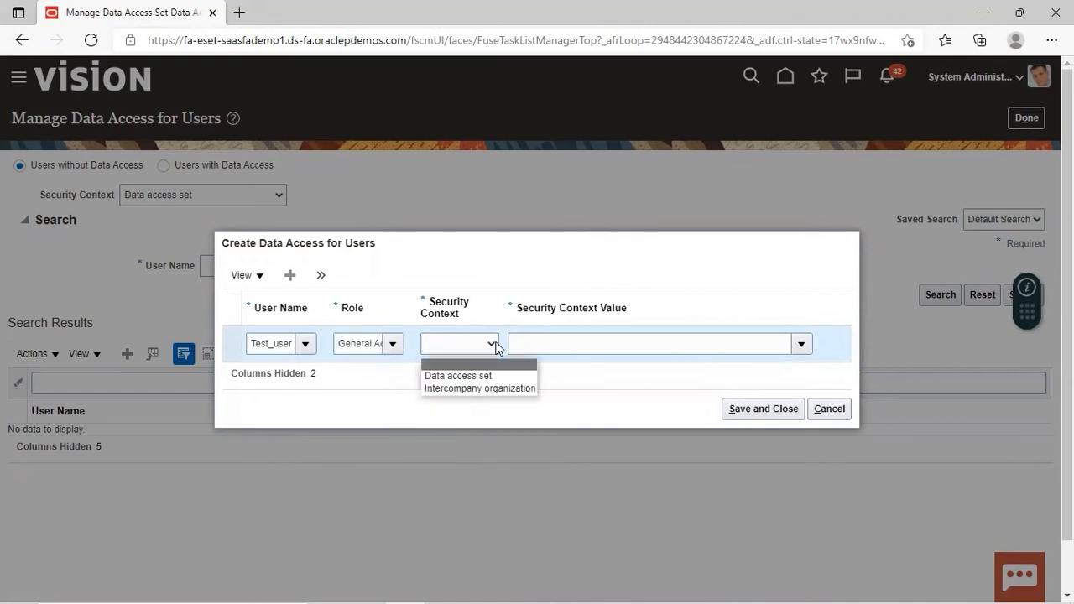
pyautogui.click(471, 375)
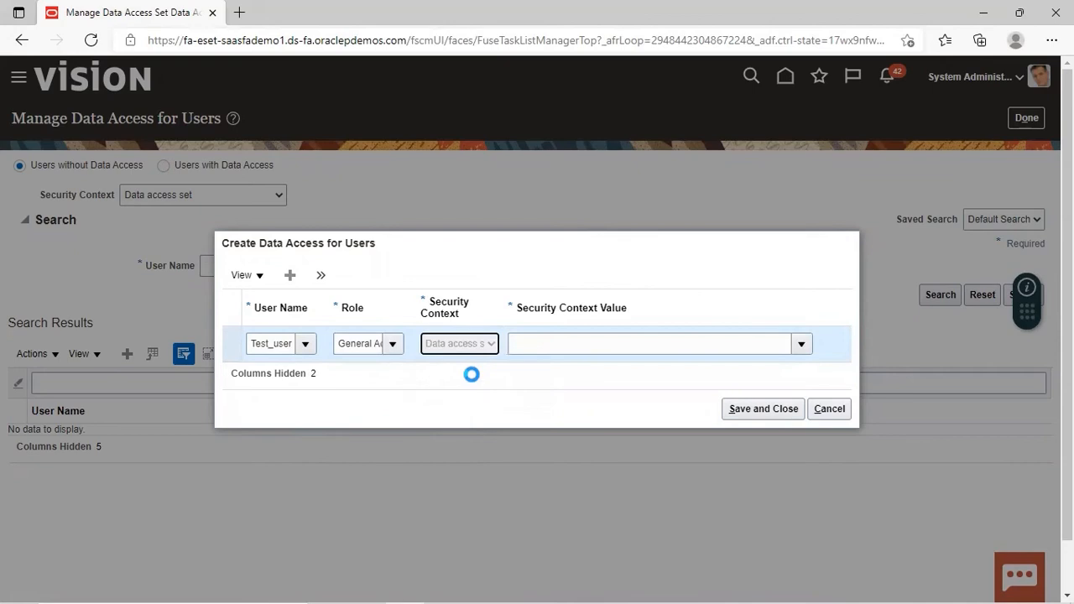
# - Assign Fusion 3211 Data access set as the security context value for Test_user, and save and close the entry
pyautogui.click(804, 345)
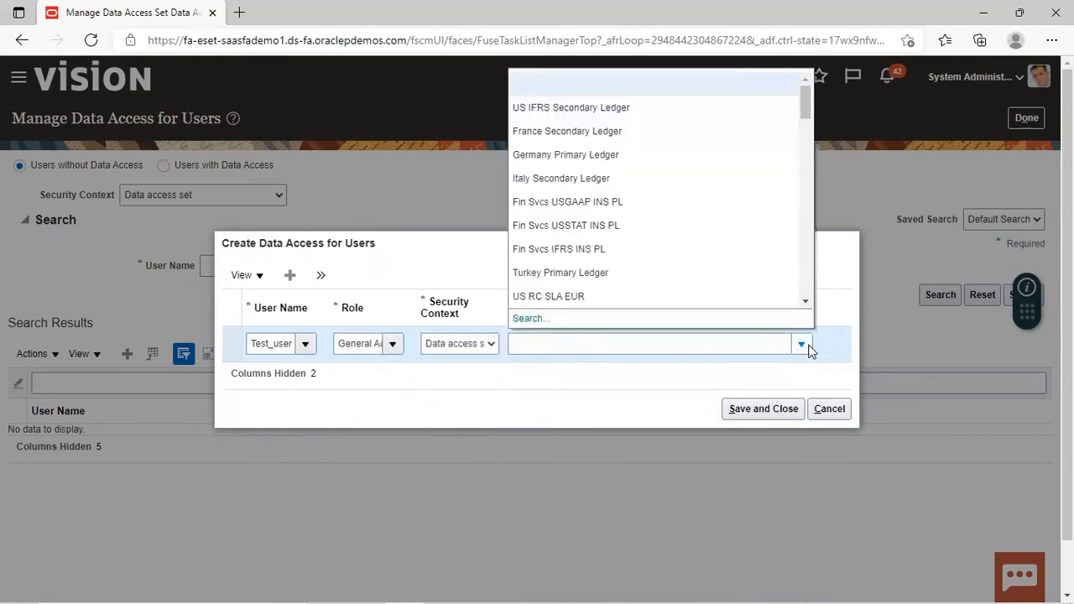
pyautogui.click(527, 340)
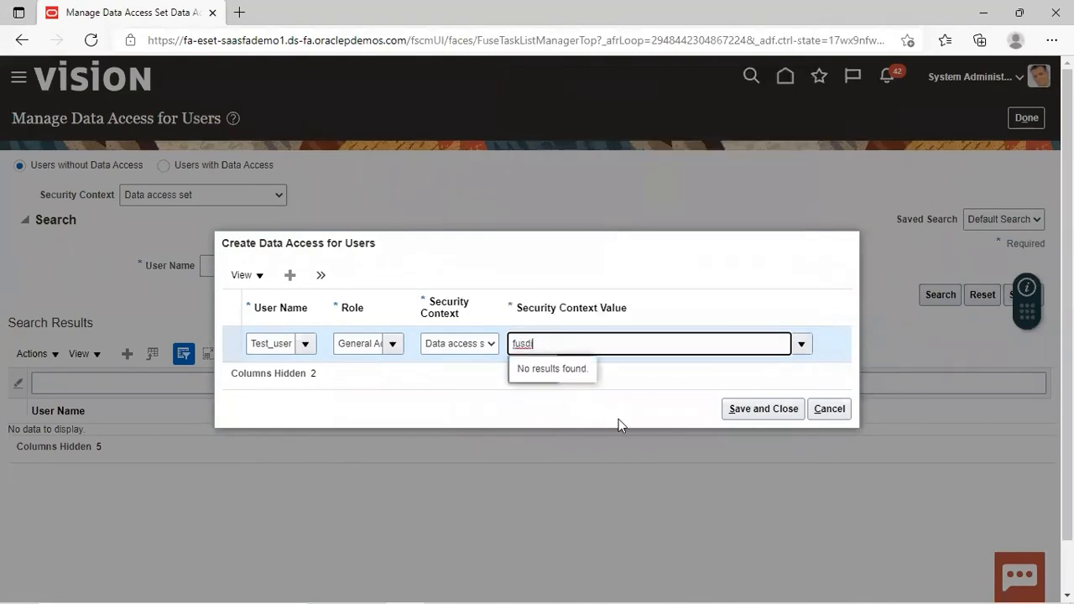
pyautogui.write('fusio')
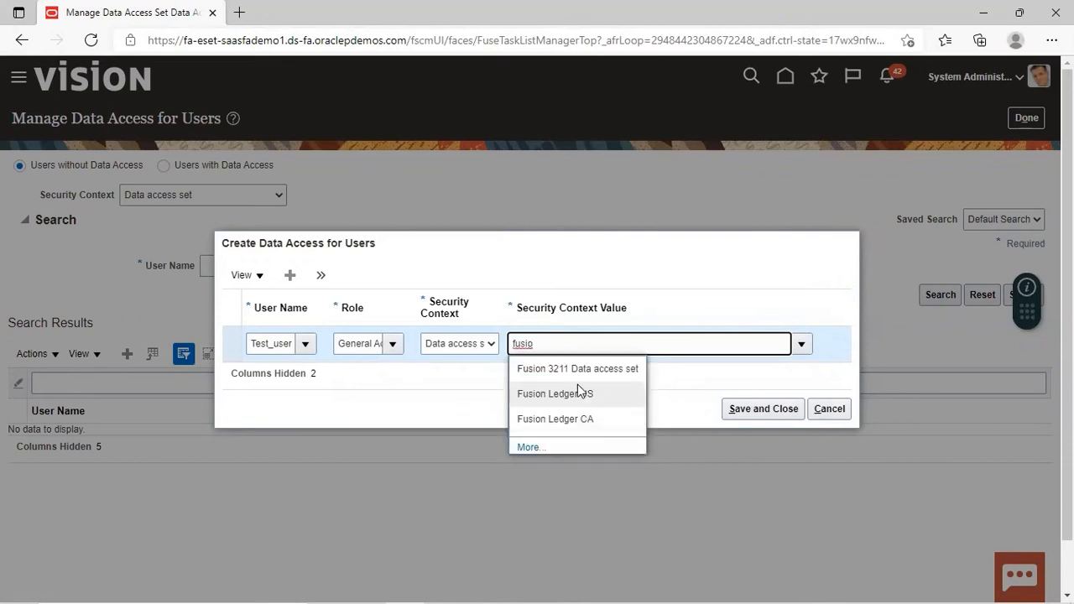
pyautogui.click(564, 367)
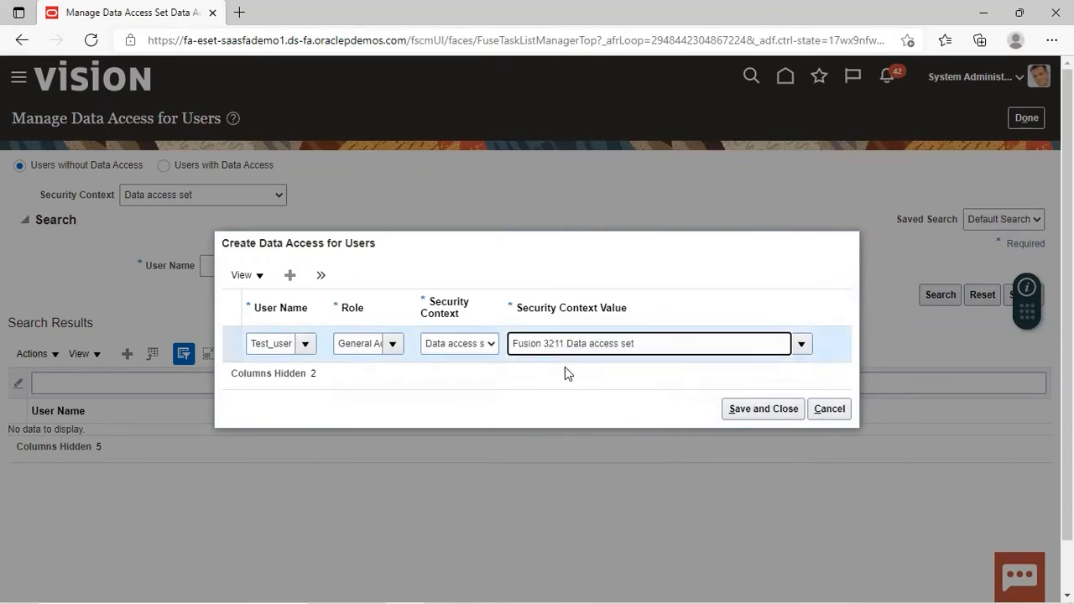
pyautogui.click(777, 413)
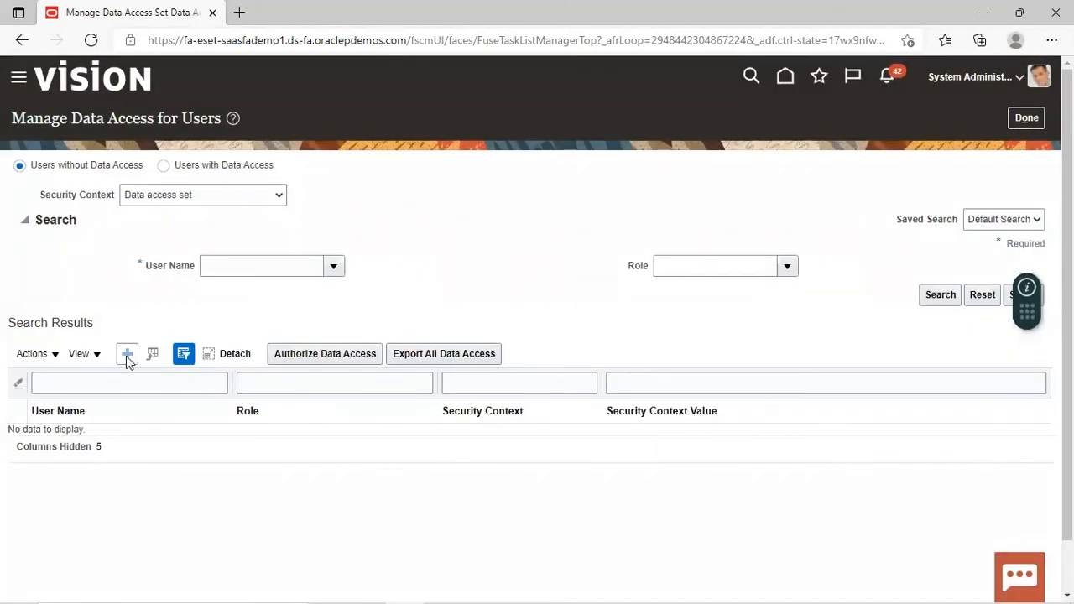
# - Start another user data access entry with the implementation project assignee's user name and the second of the roles beginning with General Accounting
pyautogui.click(127, 354)
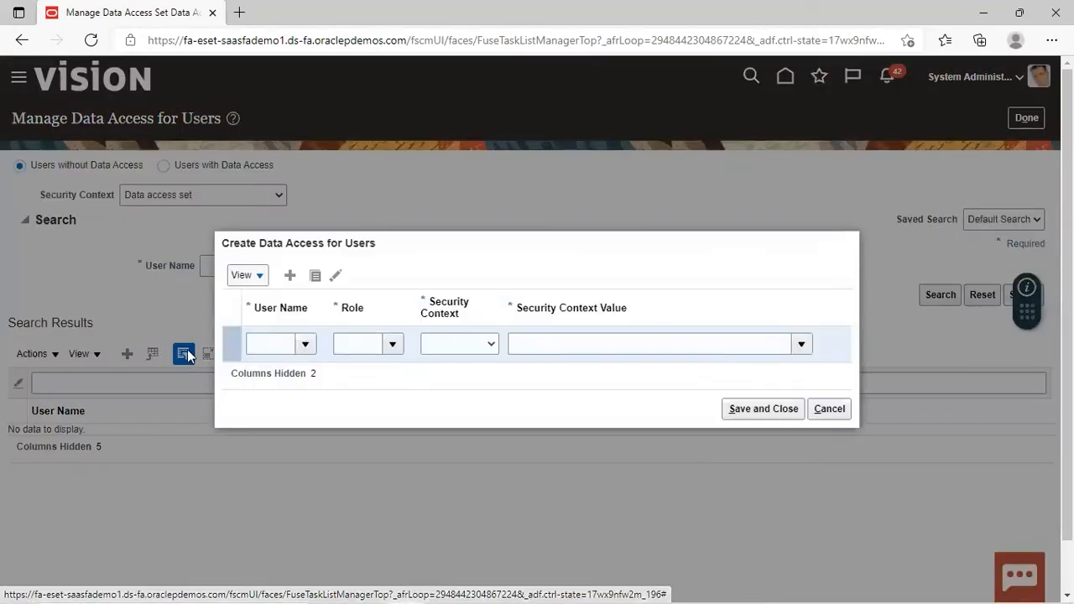
pyautogui.click(308, 346)
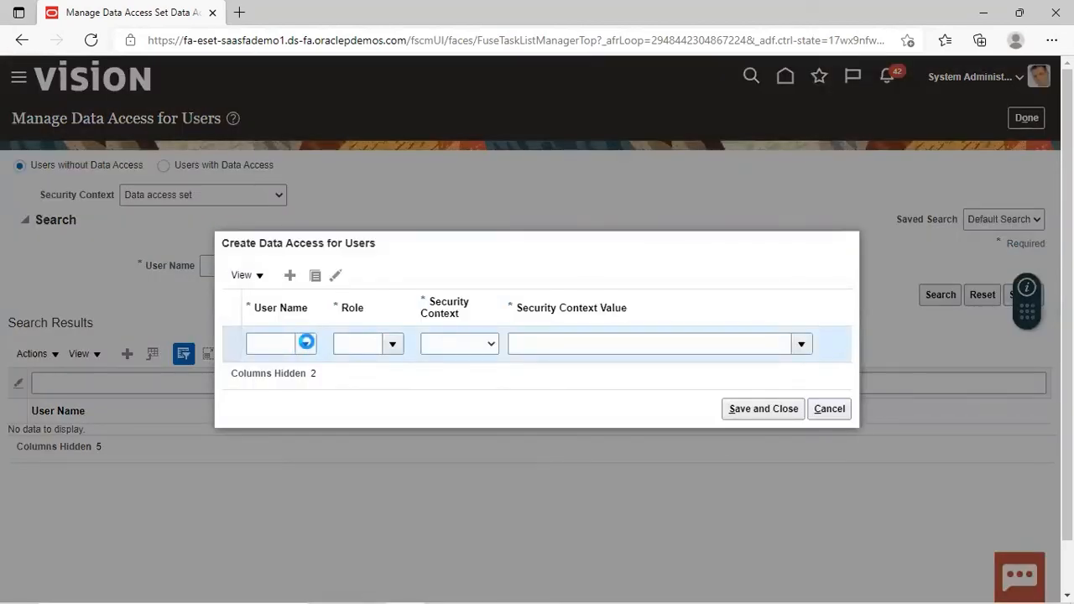
pyautogui.click(265, 346)
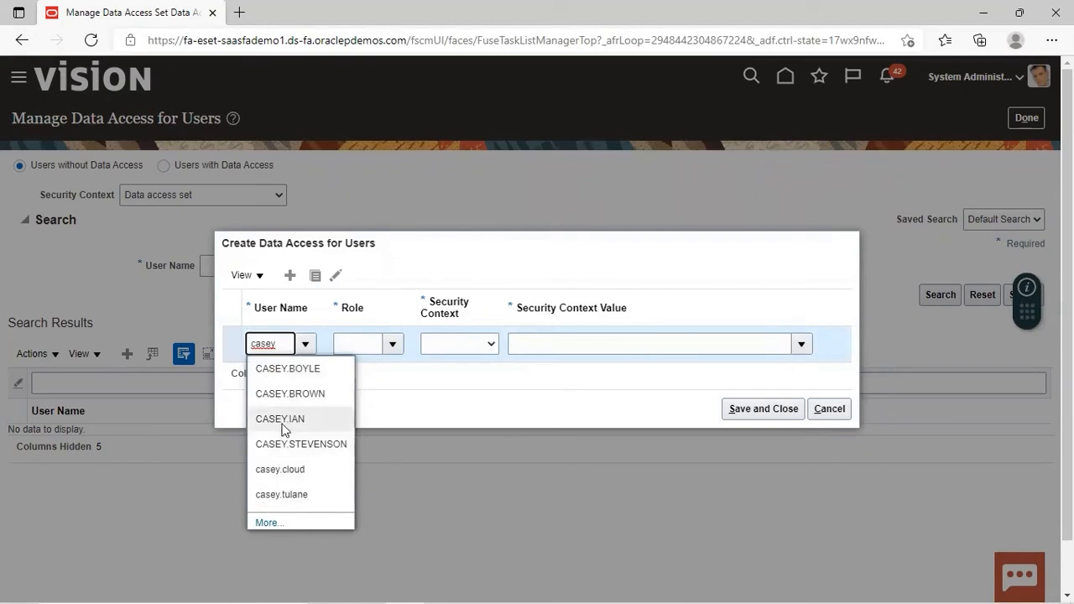
pyautogui.click(291, 394)
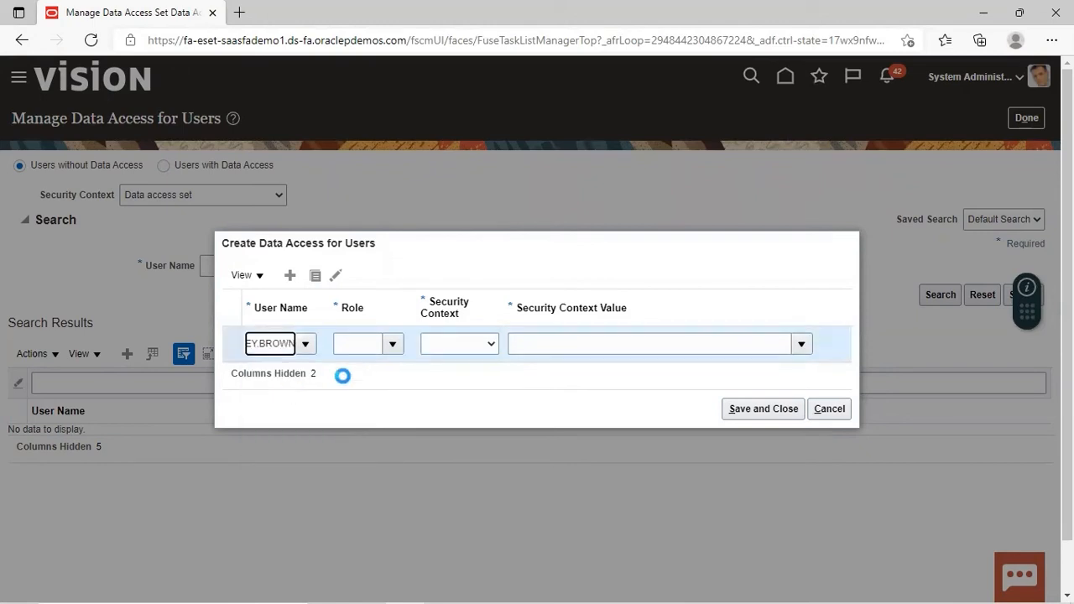
pyautogui.click(392, 342)
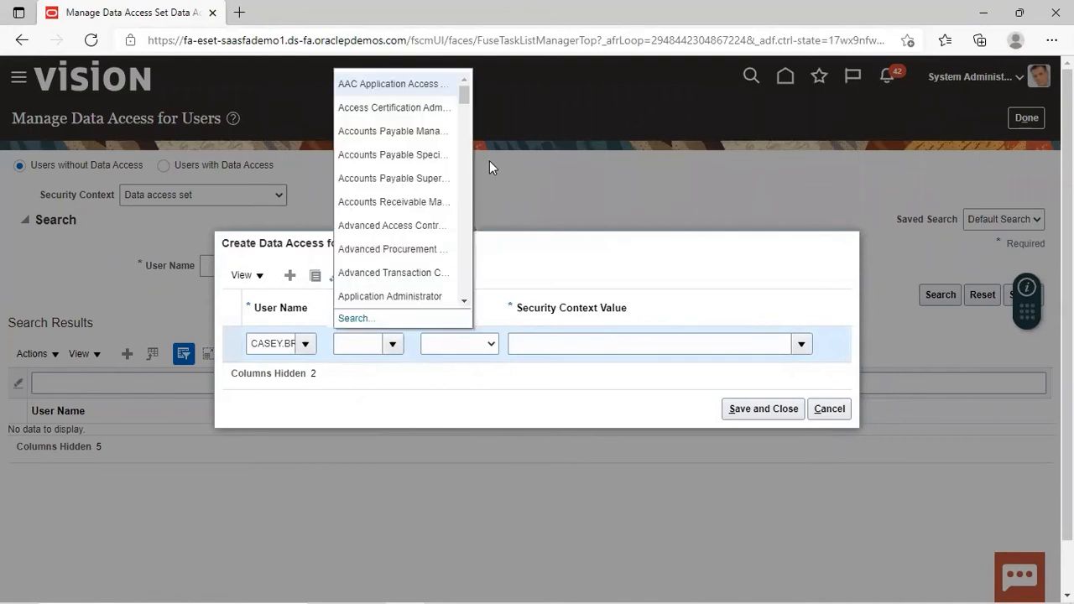
pyautogui.moveTo(461, 103); pyautogui.dragTo(459, 167)
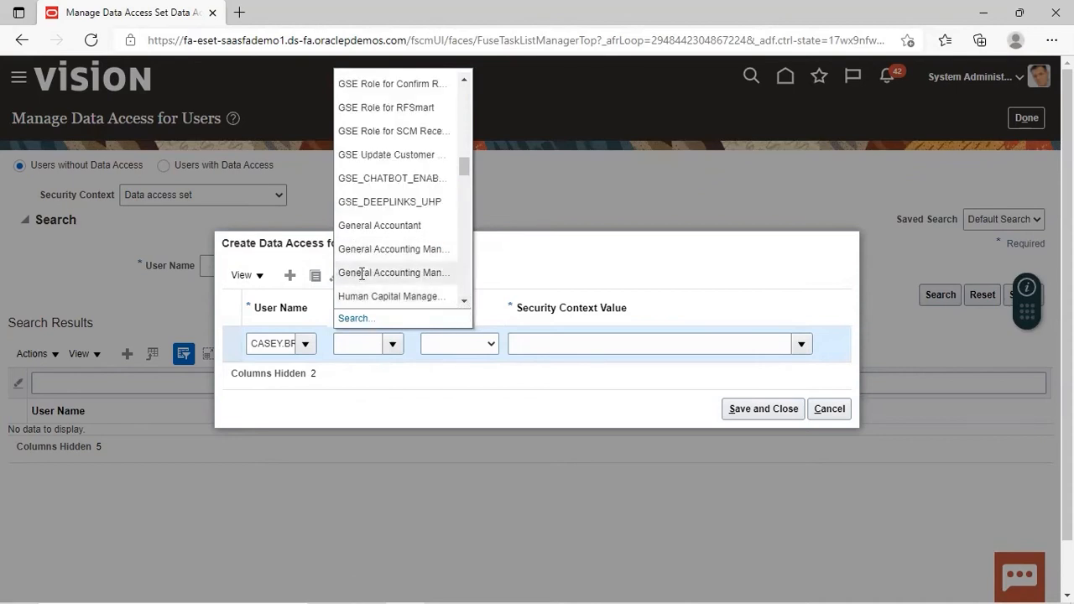
pyautogui.click(363, 273)
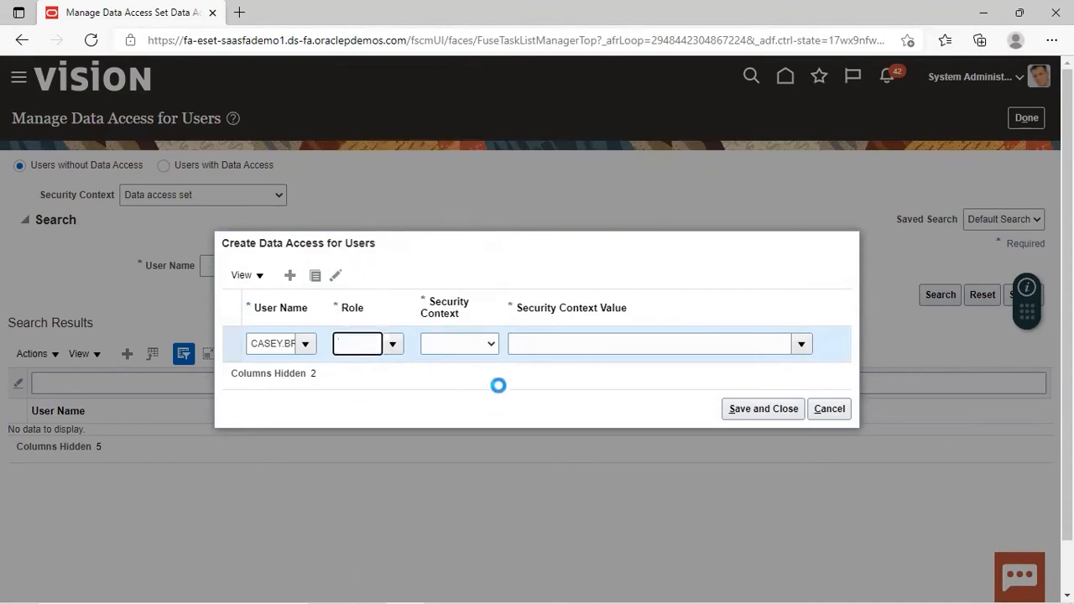
# - Set the new entry's security context to Data access set and its security context value to Fusion Ledger US
pyautogui.click(489, 344)
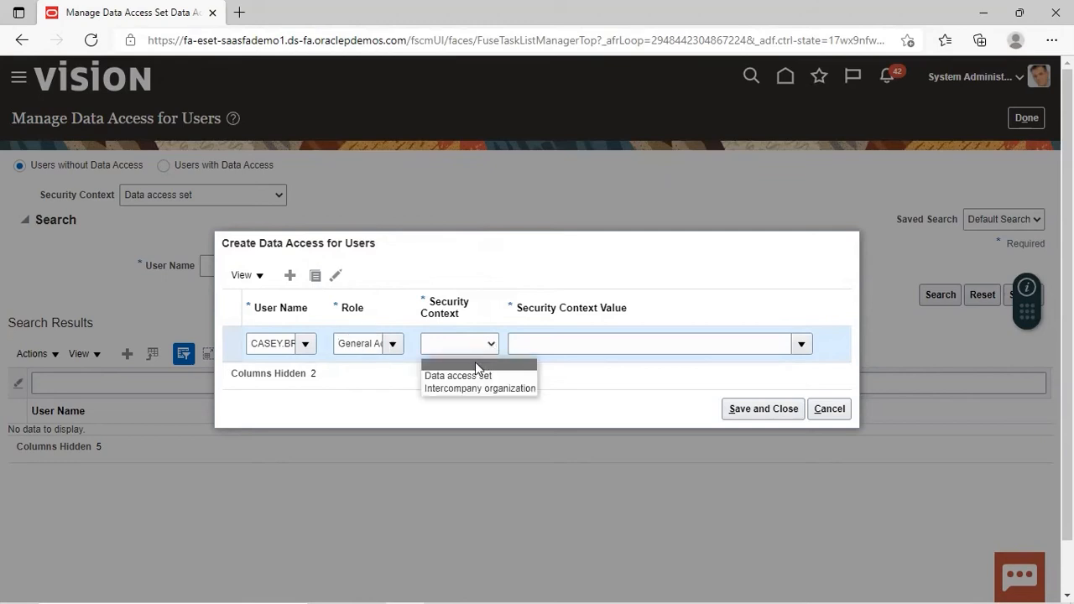
pyautogui.click(489, 372)
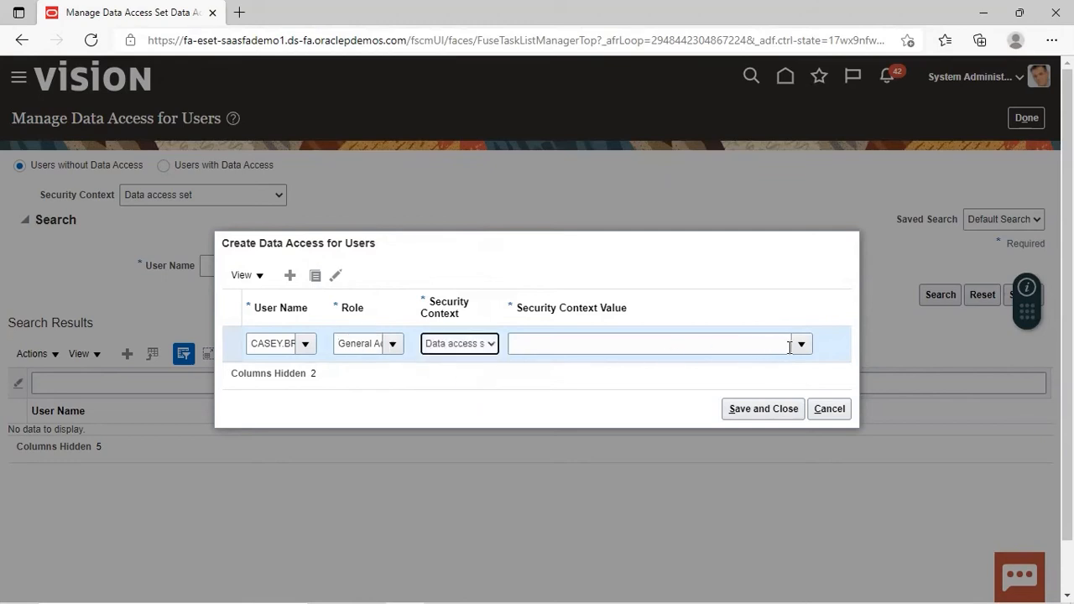
pyautogui.click(654, 345)
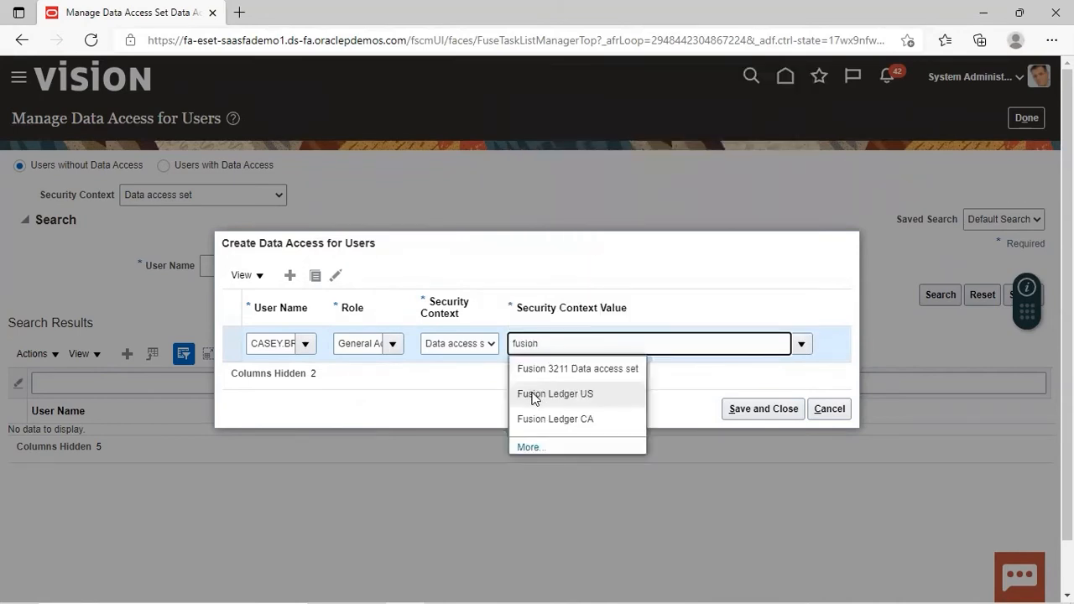
pyautogui.click(538, 397)
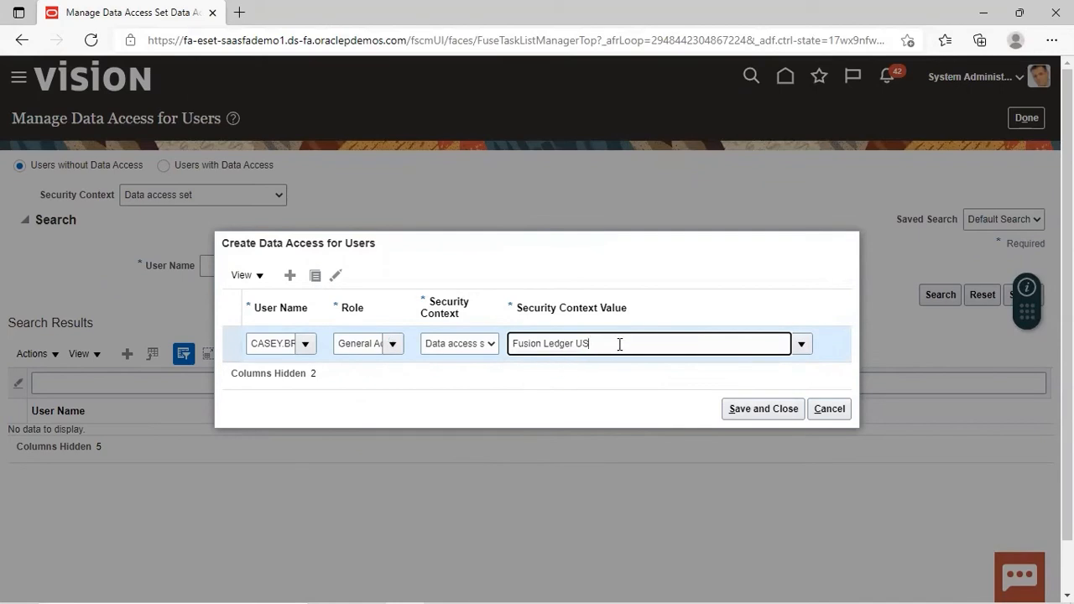
# - Save and close the new user data access entry and return to the implementation project's task list
pyautogui.click(759, 408)
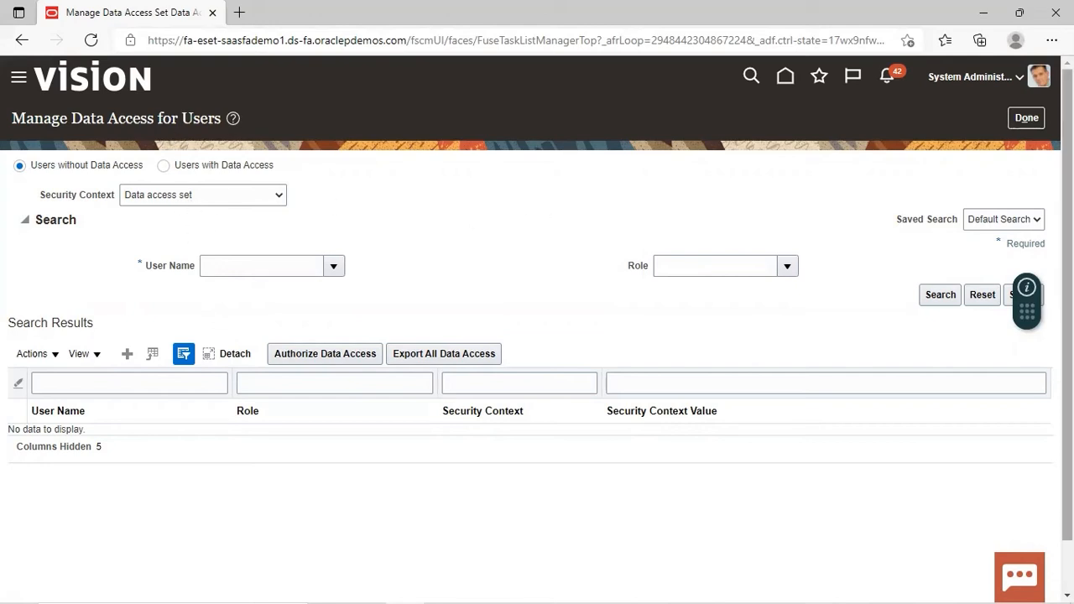
pyautogui.click(1029, 117)
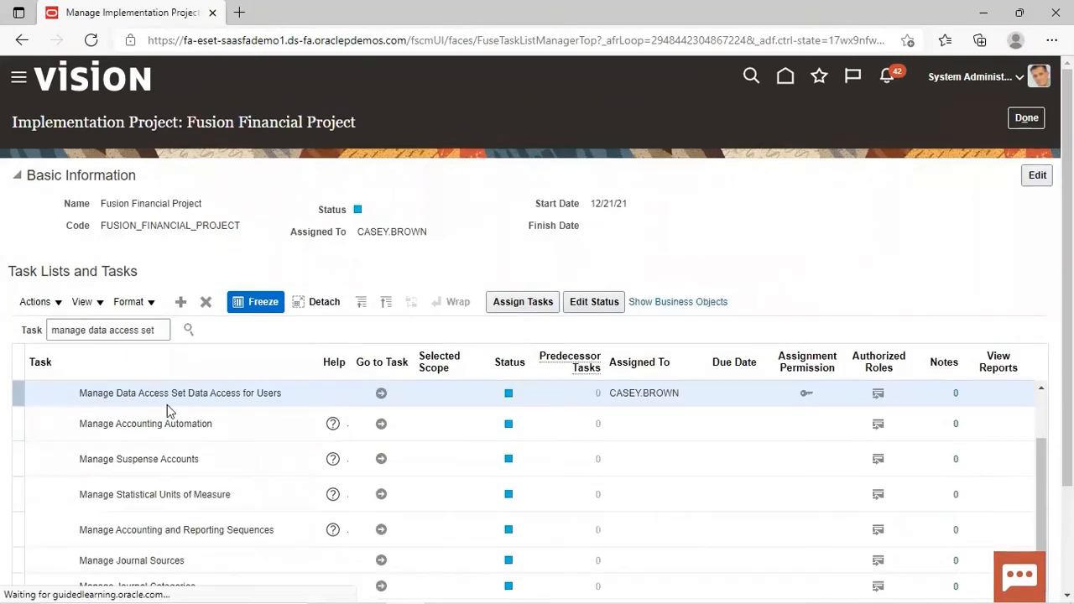
# - Search the project's tasks for manage chart of account value set
pyautogui.click(157, 330)
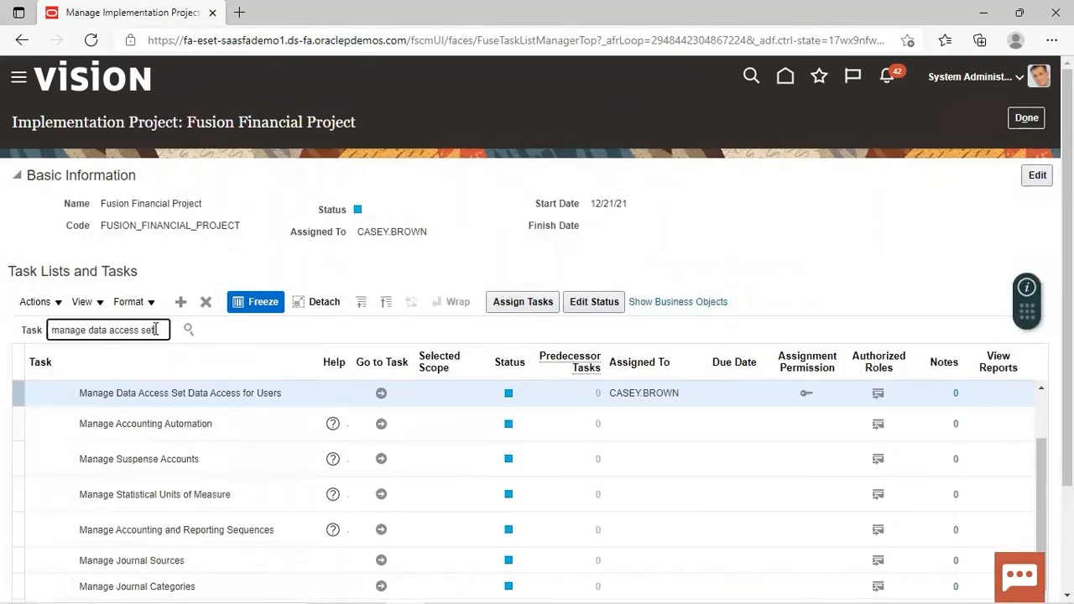
pyautogui.press('BackSpace')
pyautogui.press('BackSpace')
pyautogui.press('BackSpace')
pyautogui.press('BackSpace')
pyautogui.press('BackSpace')
pyautogui.press('BackSpace')
pyautogui.press('BackSpace')
pyautogui.press('BackSpace')
pyautogui.press('BackSpace')
pyautogui.press('BackSpace')
pyautogui.press('BackSpace')
pyautogui.write('t value se')
pyautogui.write('t')
pyautogui.click(188, 331)
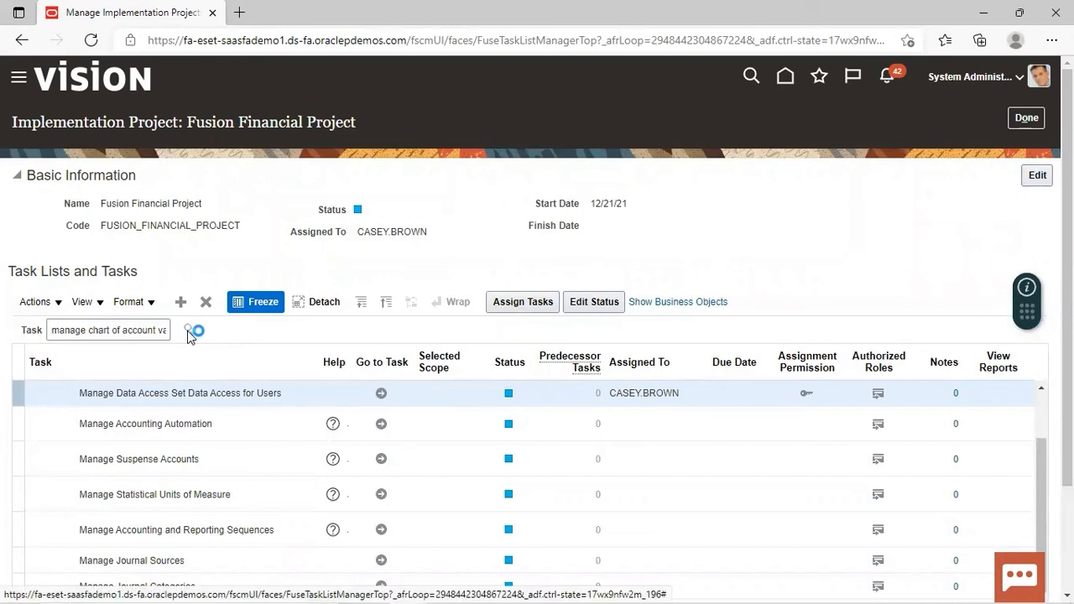
# - Correct the task search to manage chart of accounts value set and go to the Manage Chart of Accounts Value Sets task
pyautogui.click(155, 328)
pyautogui.write('lue set')
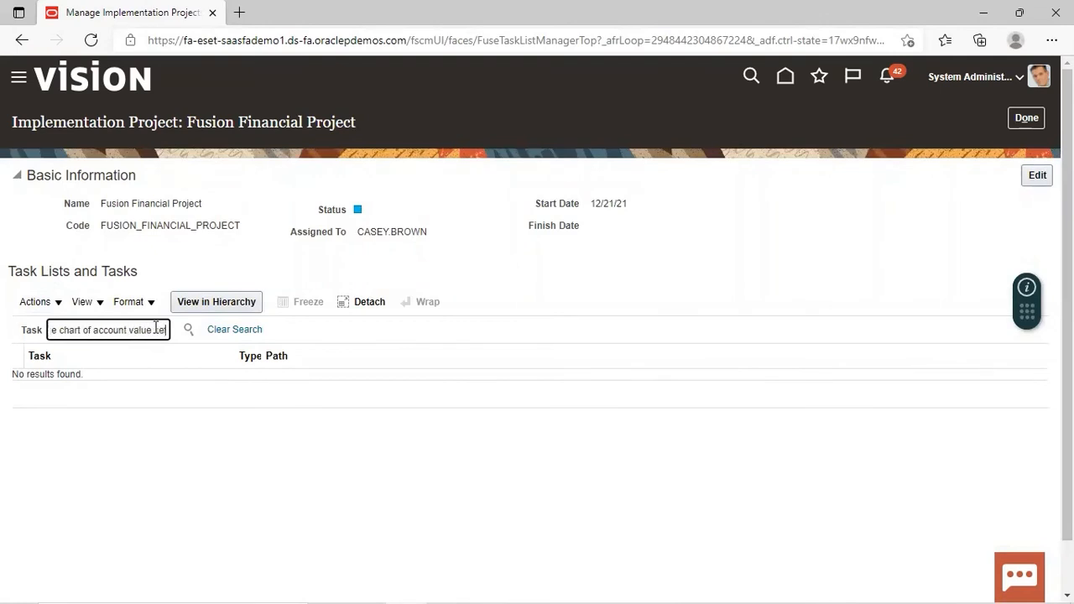
pyautogui.click(126, 330)
pyautogui.write('s')
pyautogui.press('Return')
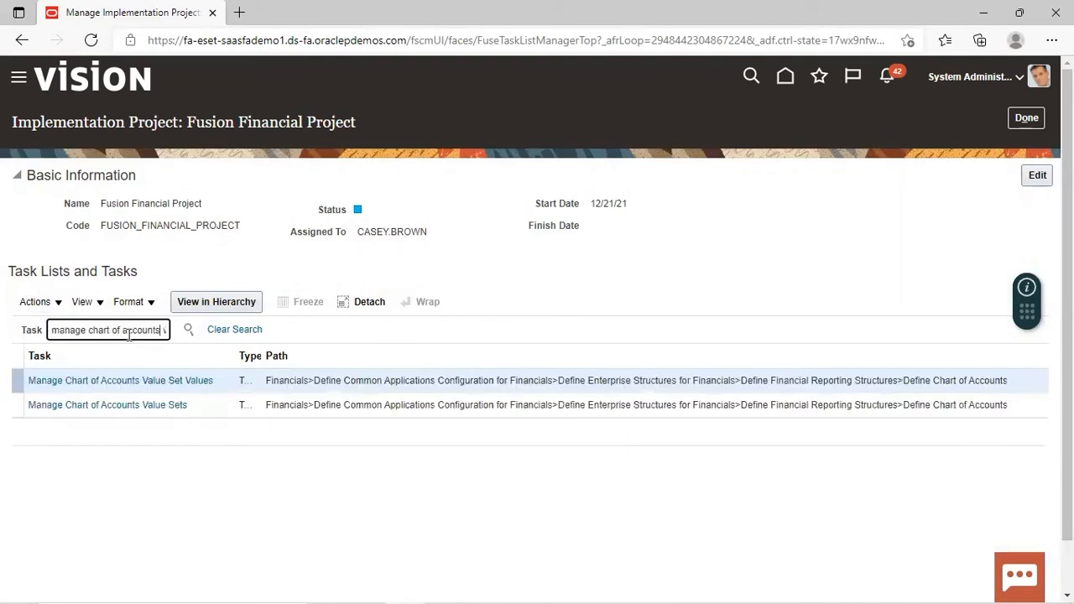
pyautogui.click(120, 405)
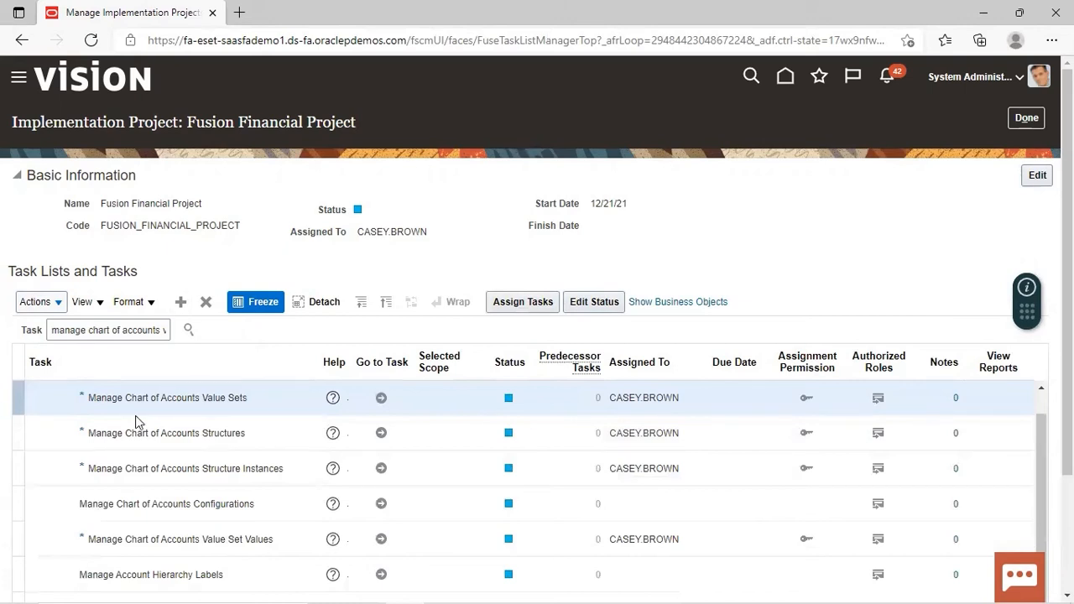
pyautogui.click(382, 400)
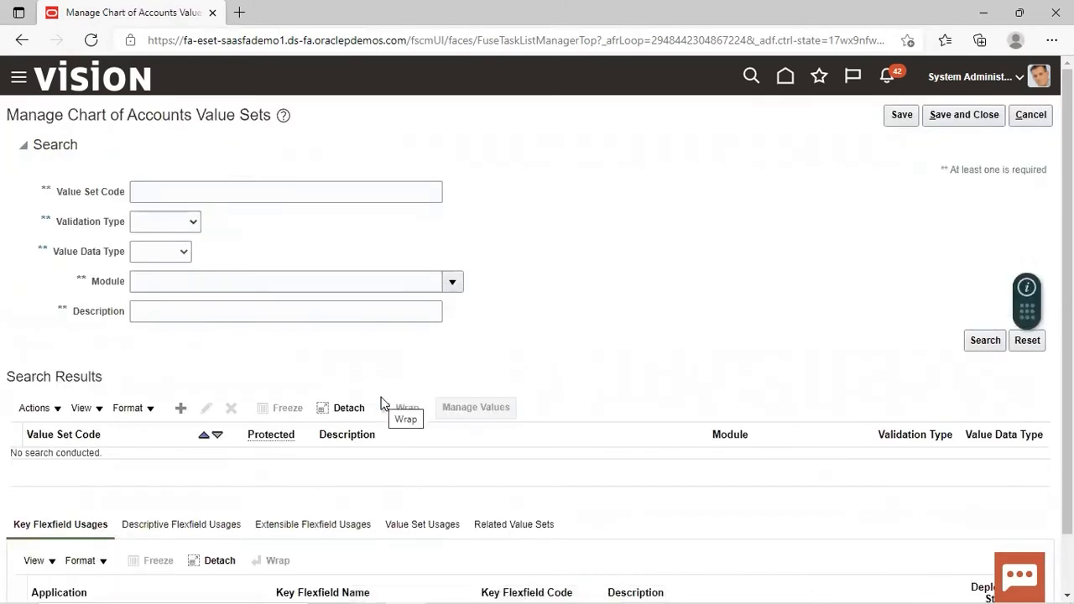
# - Search the value sets by the code Costcentre, and again by Costcentre fusion
pyautogui.click(184, 190)
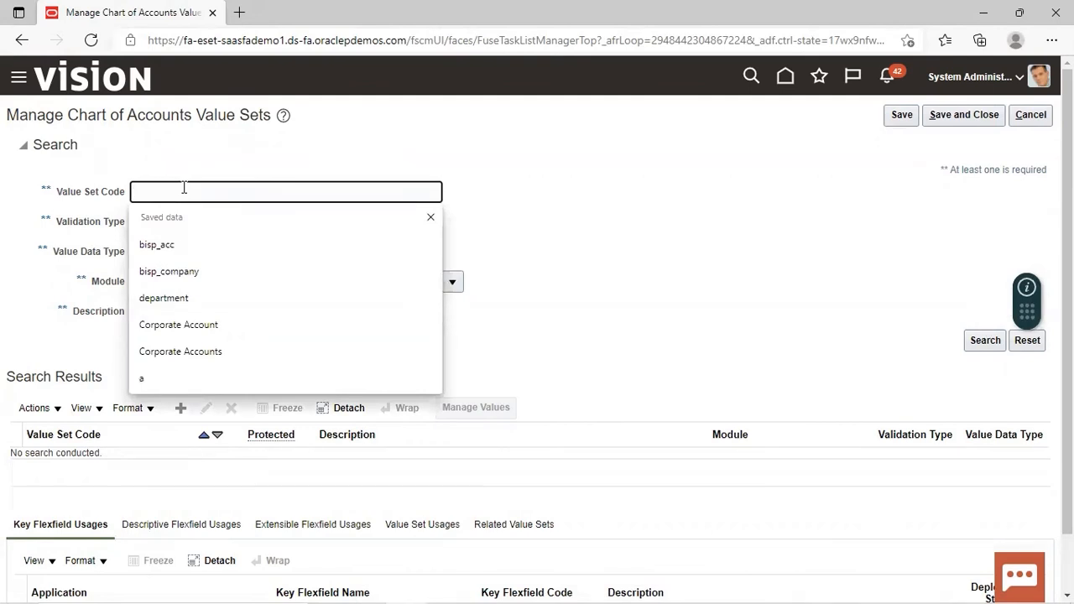
pyautogui.write('Cost')
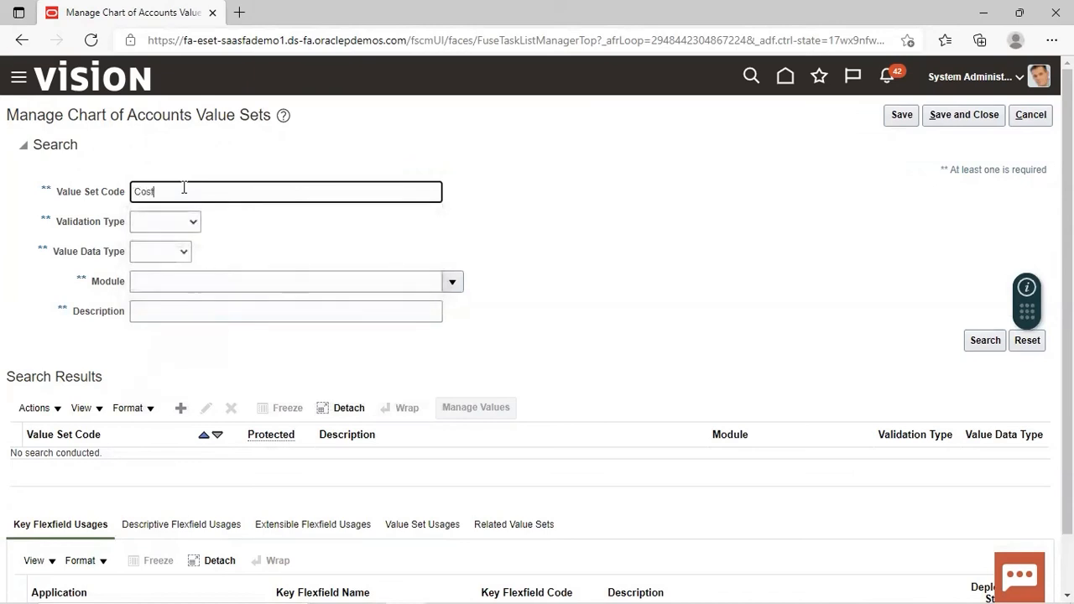
pyautogui.write('centre')
pyautogui.click(997, 340)
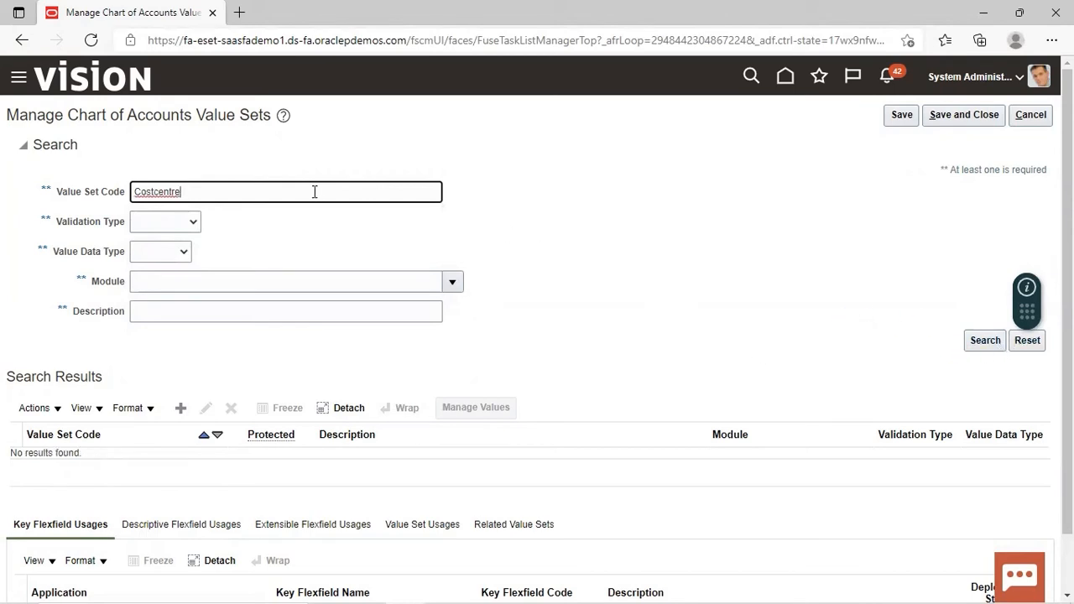
pyautogui.write('usion')
pyautogui.click(977, 342)
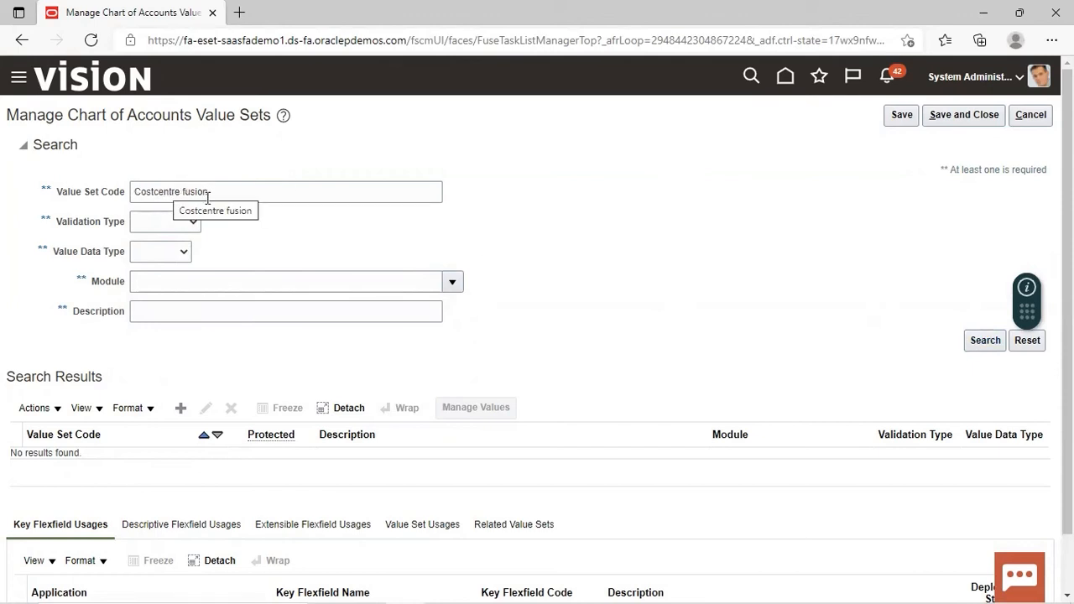
# - Correct the value set code to Costcenter fusion and repeat the search
pyautogui.click(182, 192)
pyautogui.press('BackSpace')
pyautogui.press('BackSpace')
pyautogui.write('er')
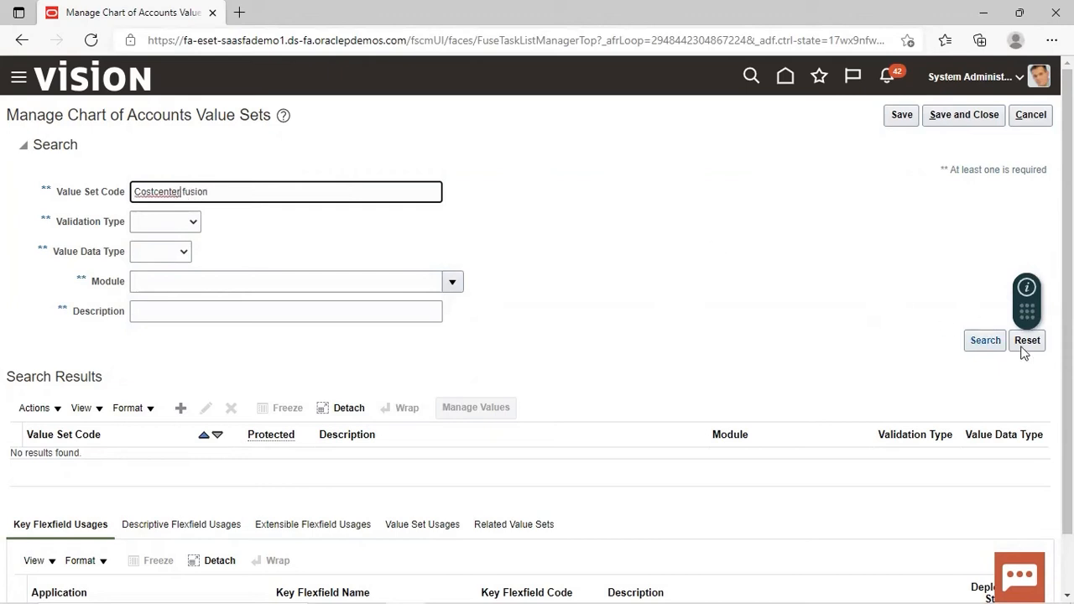
pyautogui.click(994, 341)
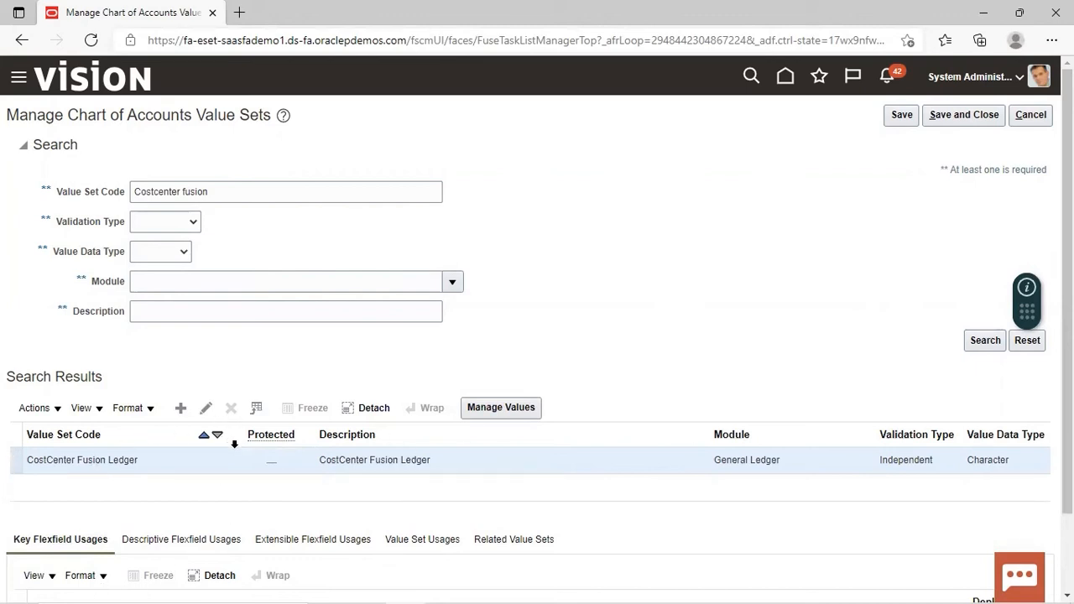
# - Enable security on the CostCenter Fusion Ledger value set with data security resource name costcenter110and111, and save
pyautogui.click(204, 409)
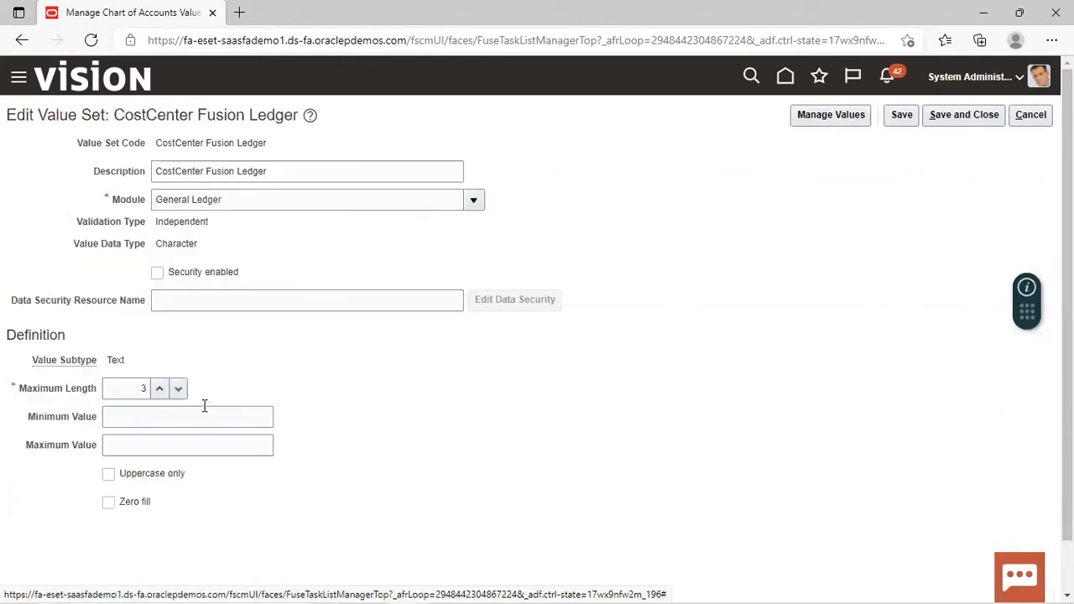
pyautogui.click(157, 274)
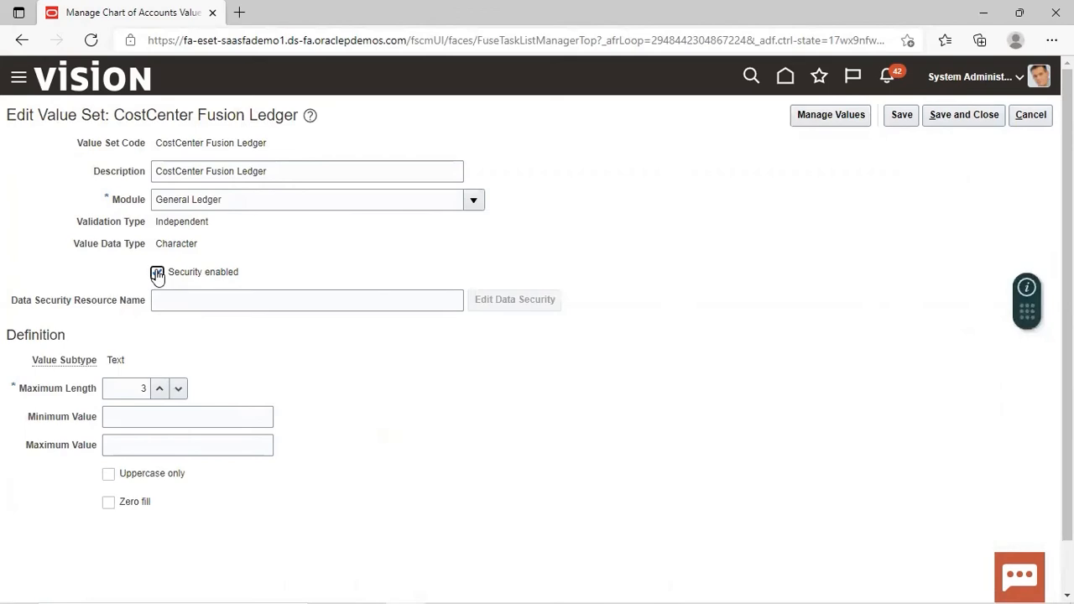
pyautogui.click(320, 300)
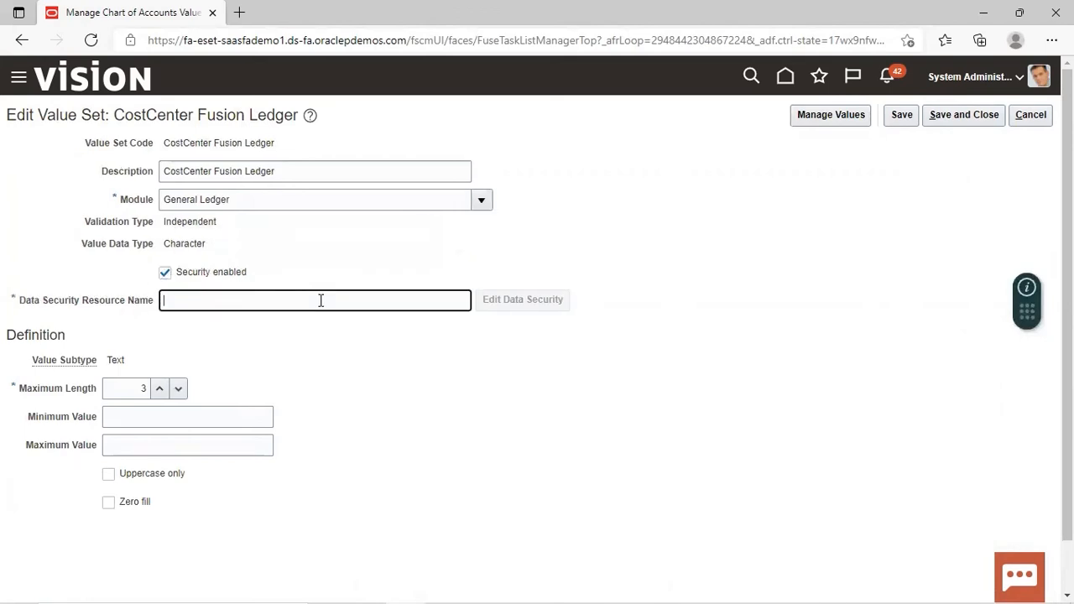
pyautogui.write('costcenter110and111')
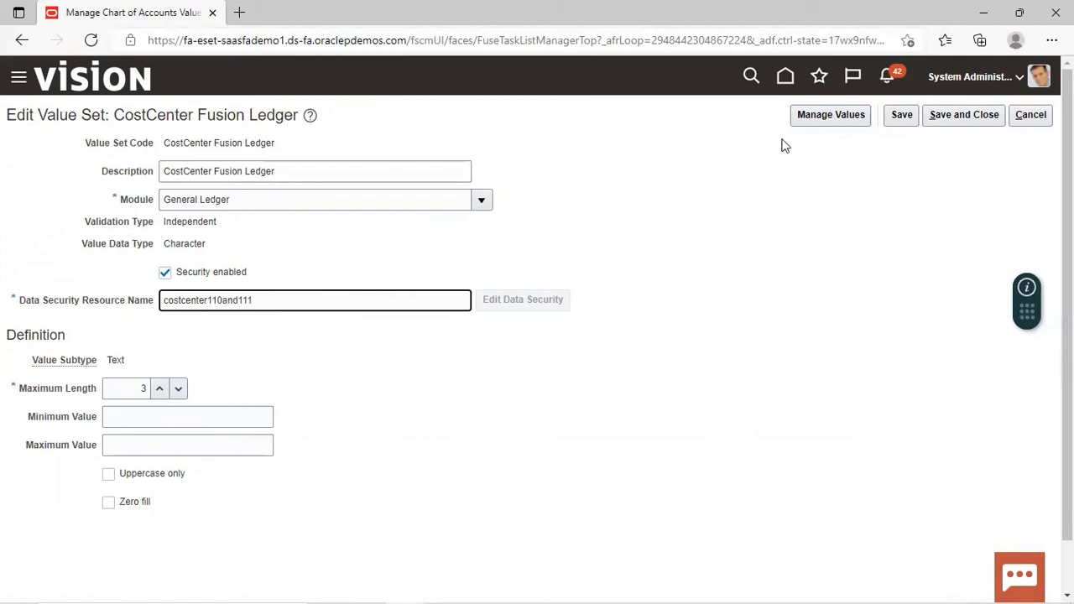
pyautogui.click(901, 116)
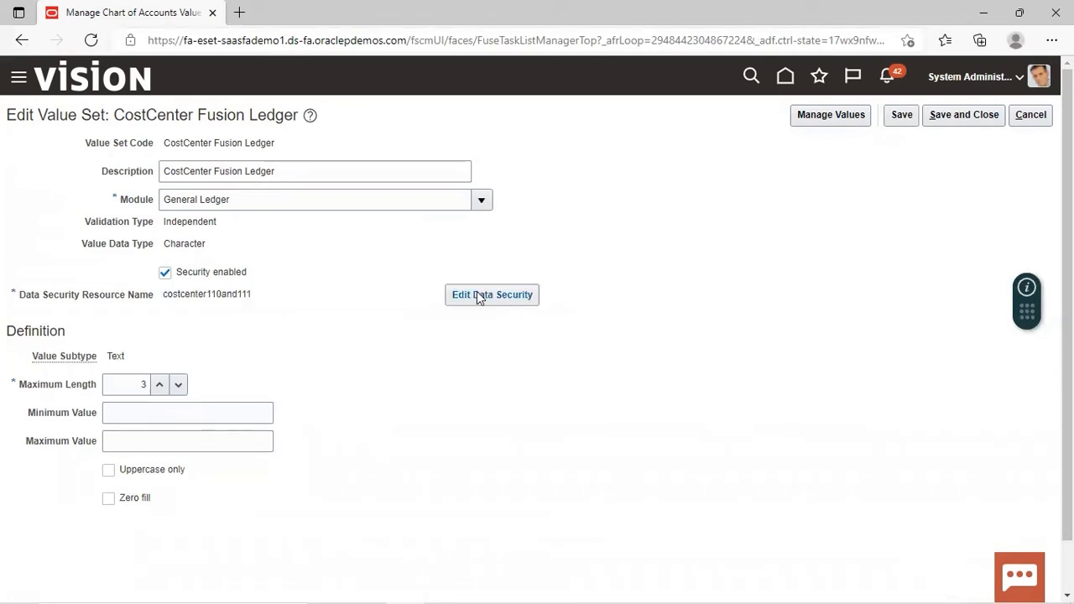
# - Start a new condition in the value set's data security, using condition110and111fusion as both its name and display name
pyautogui.click(479, 296)
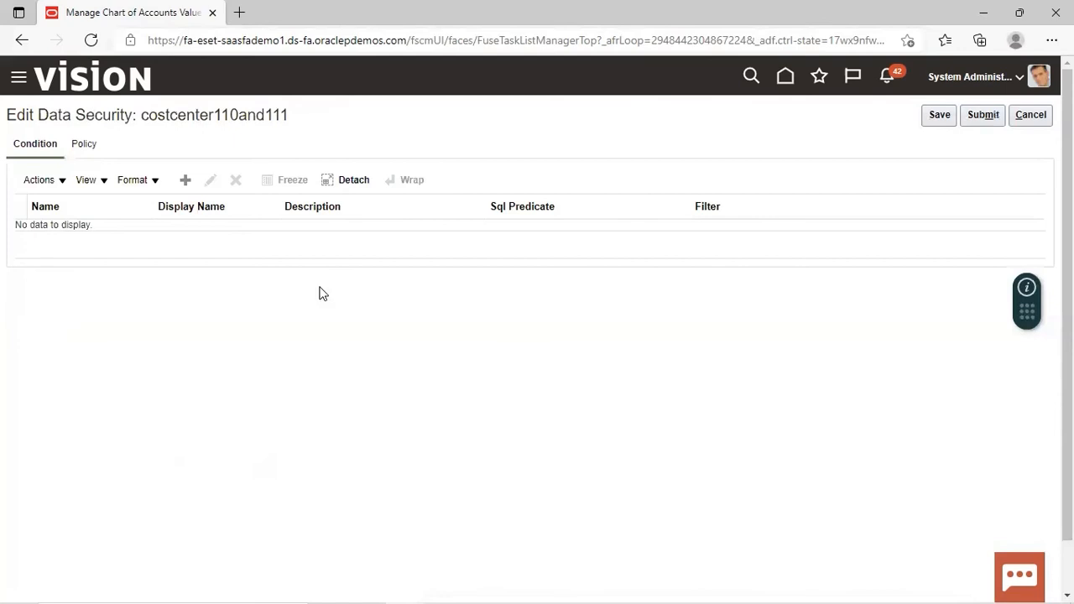
pyautogui.click(185, 181)
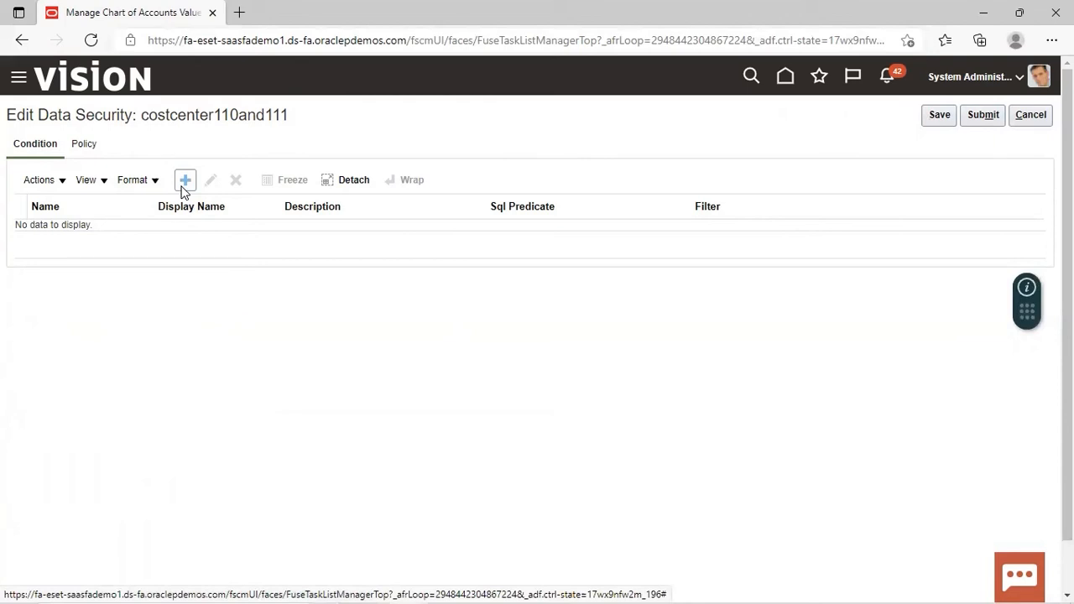
pyautogui.click(185, 182)
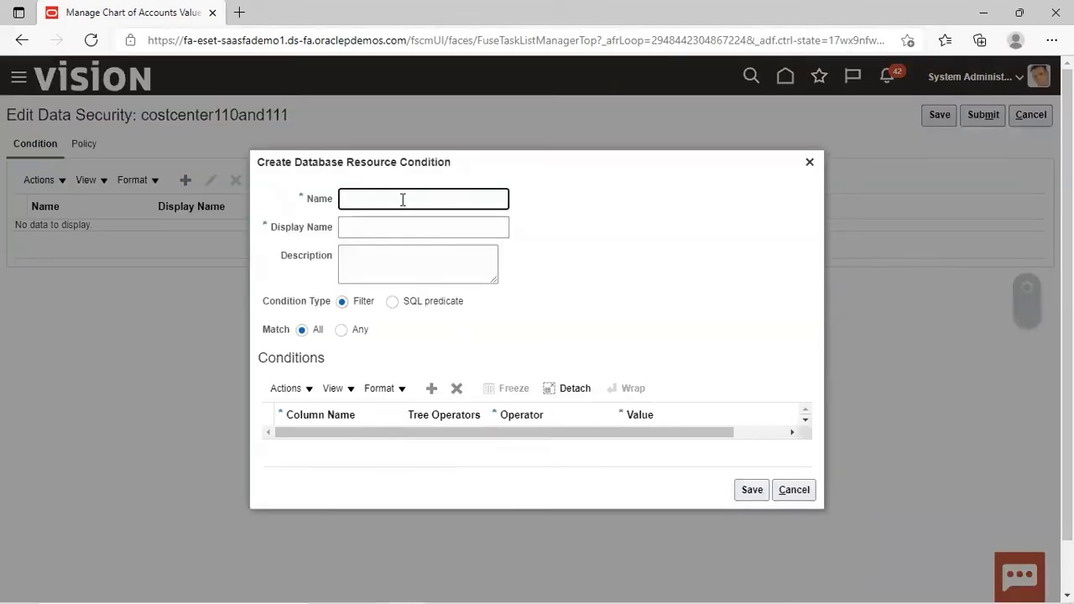
pyautogui.write('c')
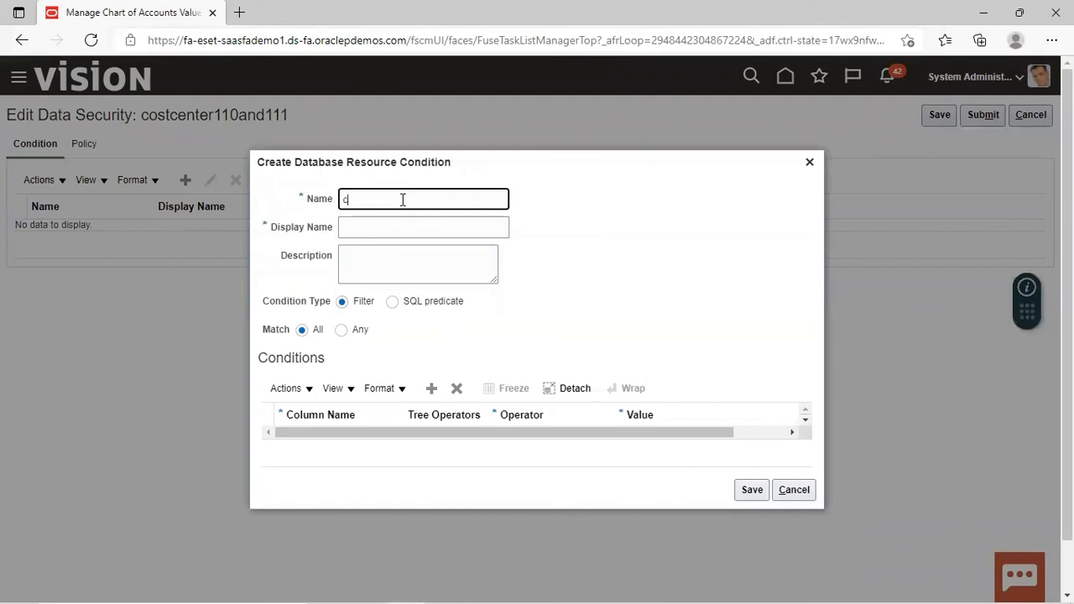
pyautogui.write('ondiot')
pyautogui.write('io')
pyautogui.press('BackSpace')
pyautogui.press('BackSpace')
pyautogui.press('BackSpace')
pyautogui.press('BackSpace')
pyautogui.write('tion')
pyautogui.press('Num_Lock')
pyautogui.write('110and111fusion')
pyautogui.moveTo(462, 202); pyautogui.dragTo(327, 208)
pyautogui.hotkey('ctrl', 'c')
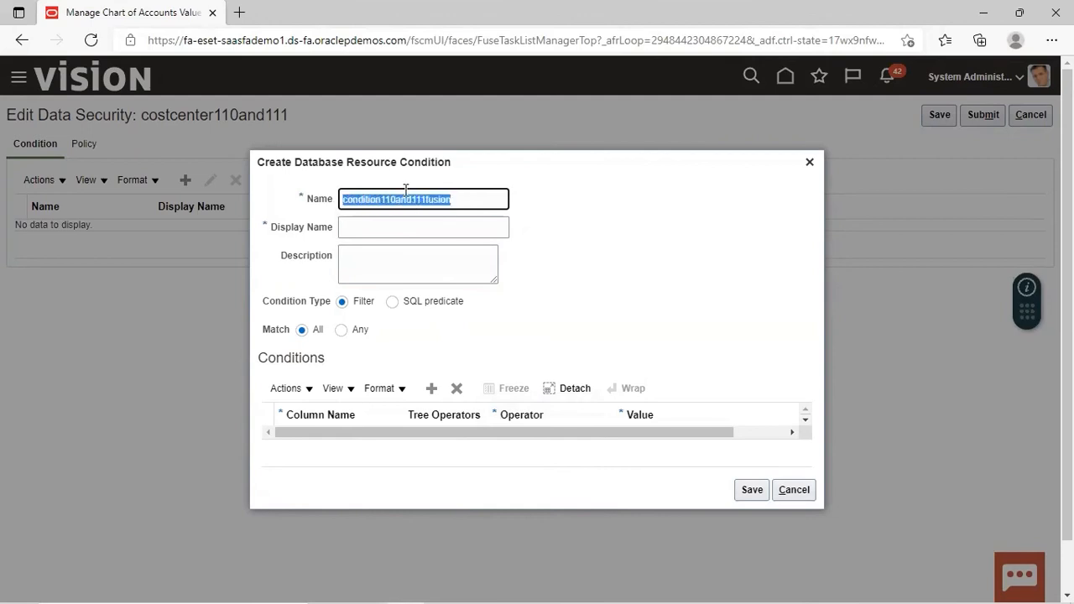
pyautogui.click(378, 229)
pyautogui.hotkey('ctrl', 'v')
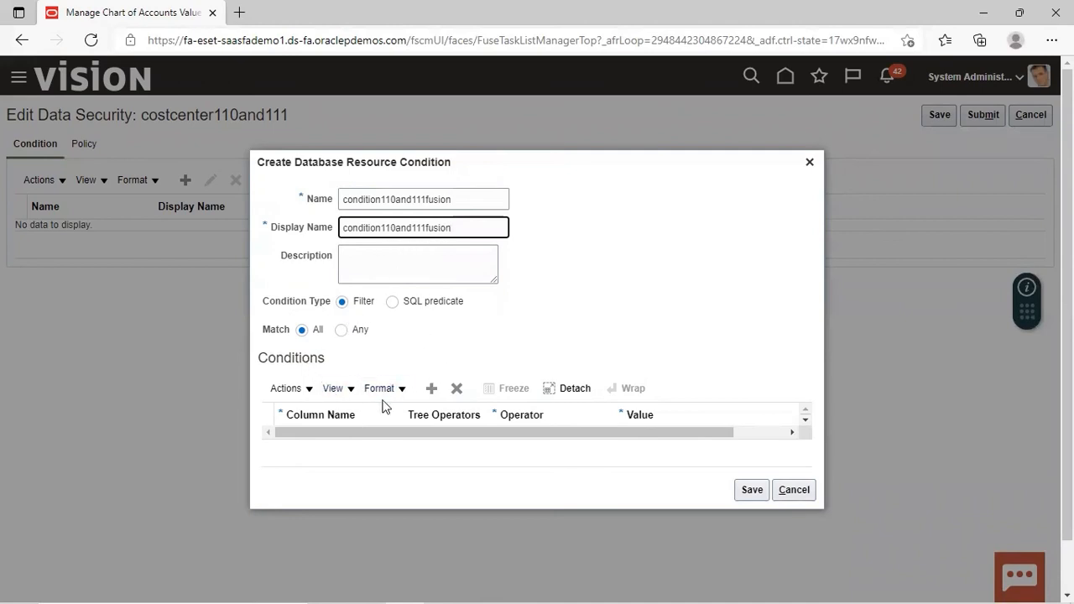
# - Add a filter row to the condition with column VALUE, operator Equal to and value 110
pyautogui.click(430, 393)
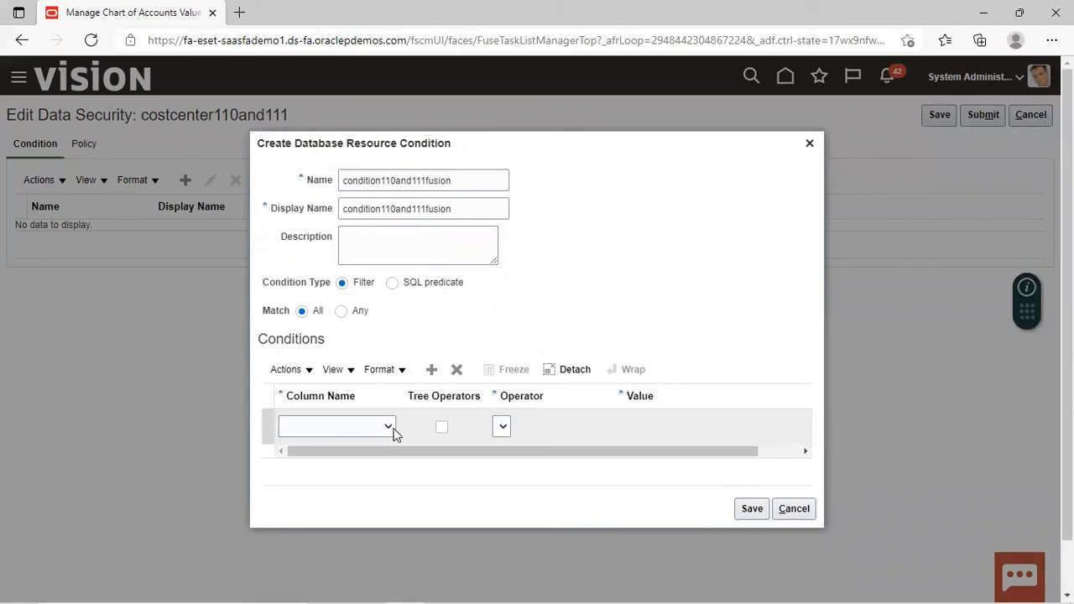
pyautogui.click(388, 428)
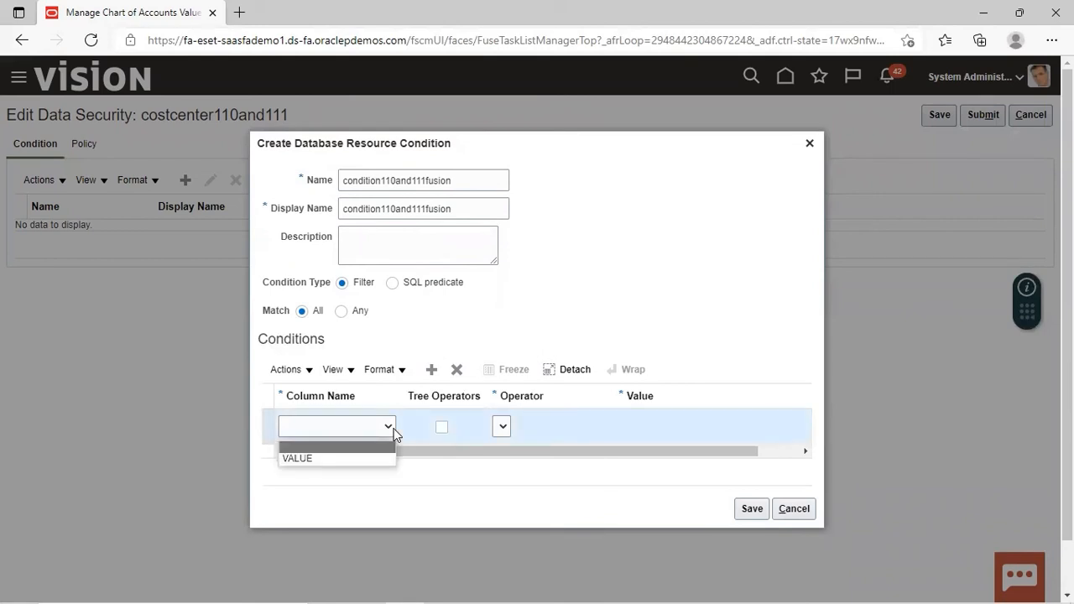
pyautogui.click(307, 458)
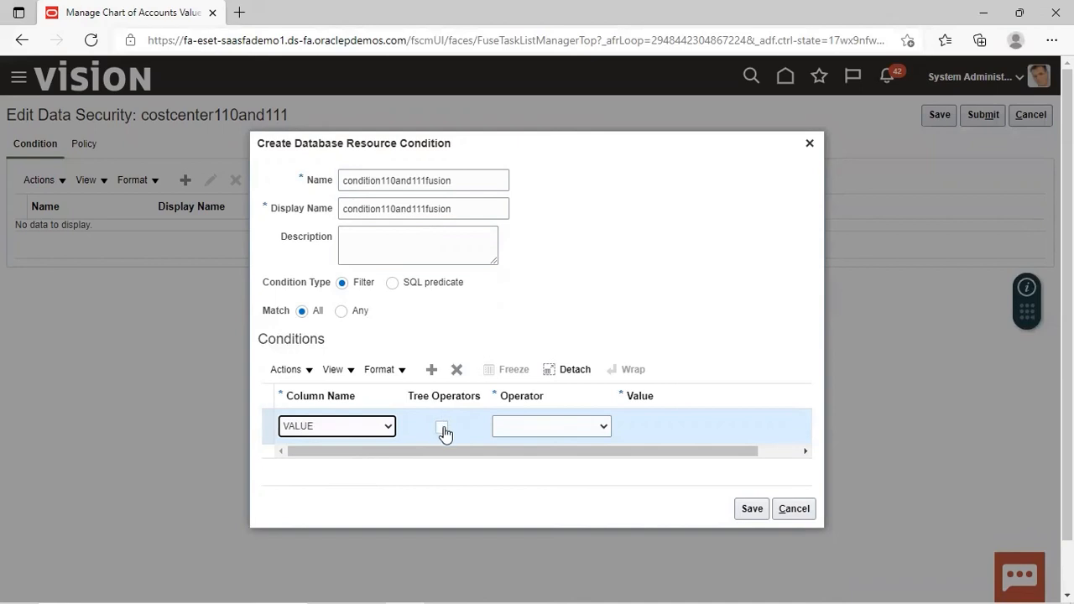
pyautogui.click(602, 428)
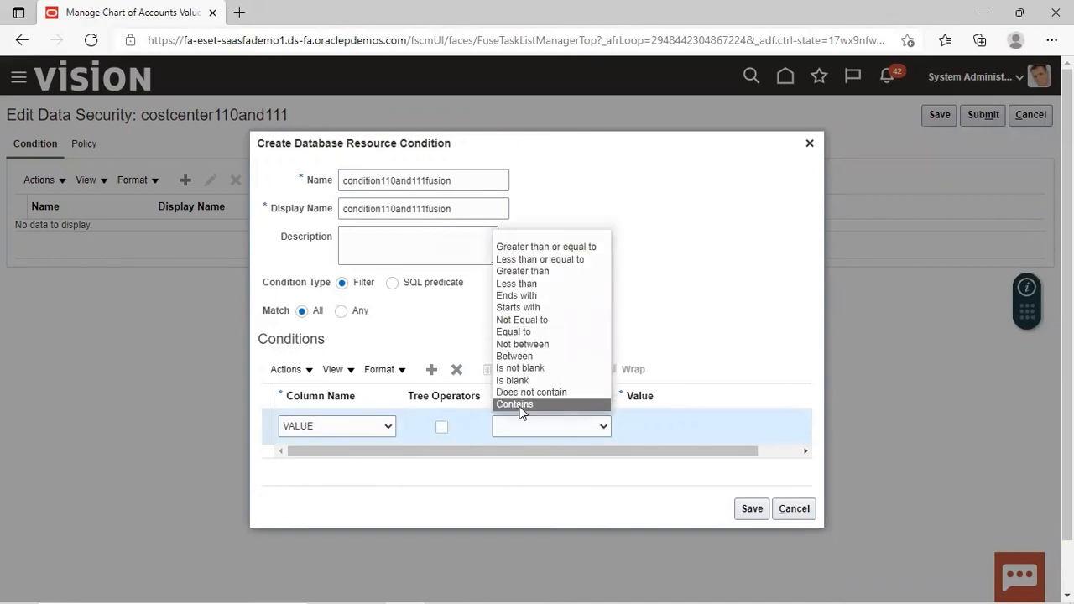
pyautogui.click(521, 335)
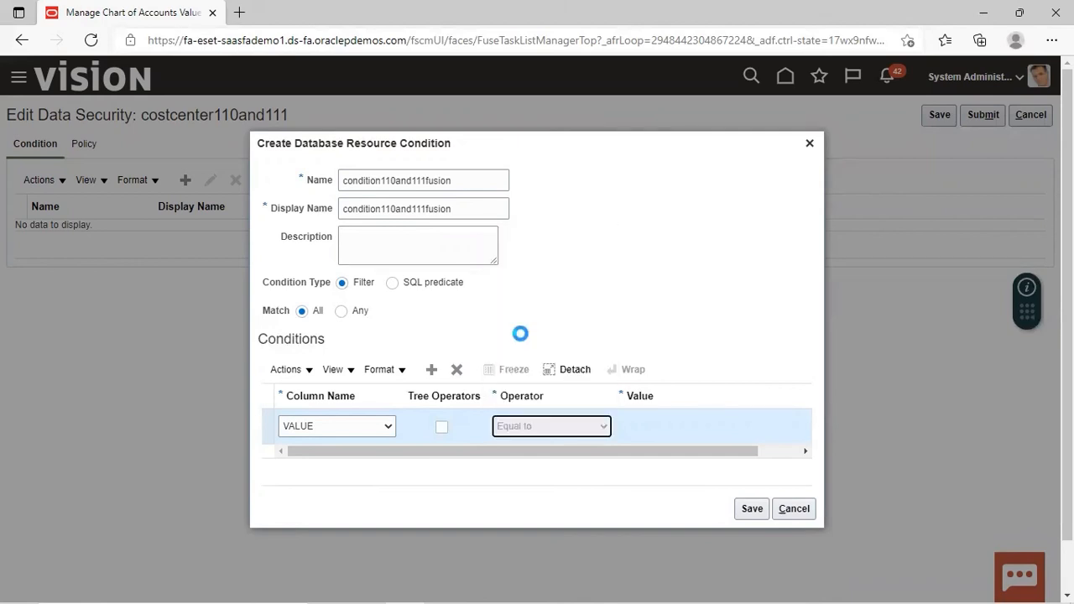
pyautogui.click(652, 427)
pyautogui.write('110')
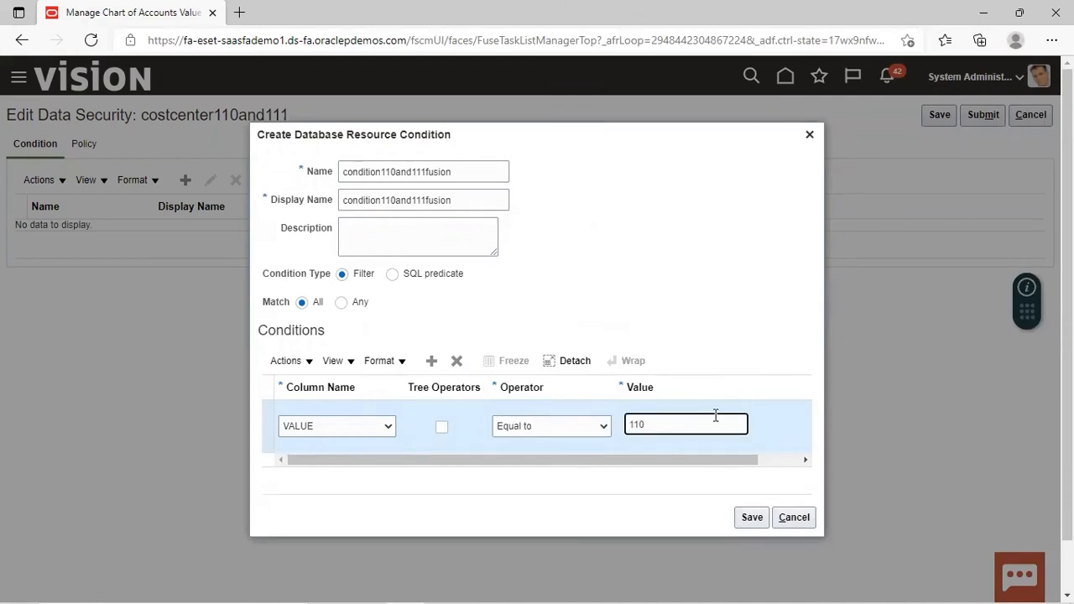
# - Add a second filter row to the condition with column VALUE, operator Equal to and value 111, and save the condition
pyautogui.click(431, 361)
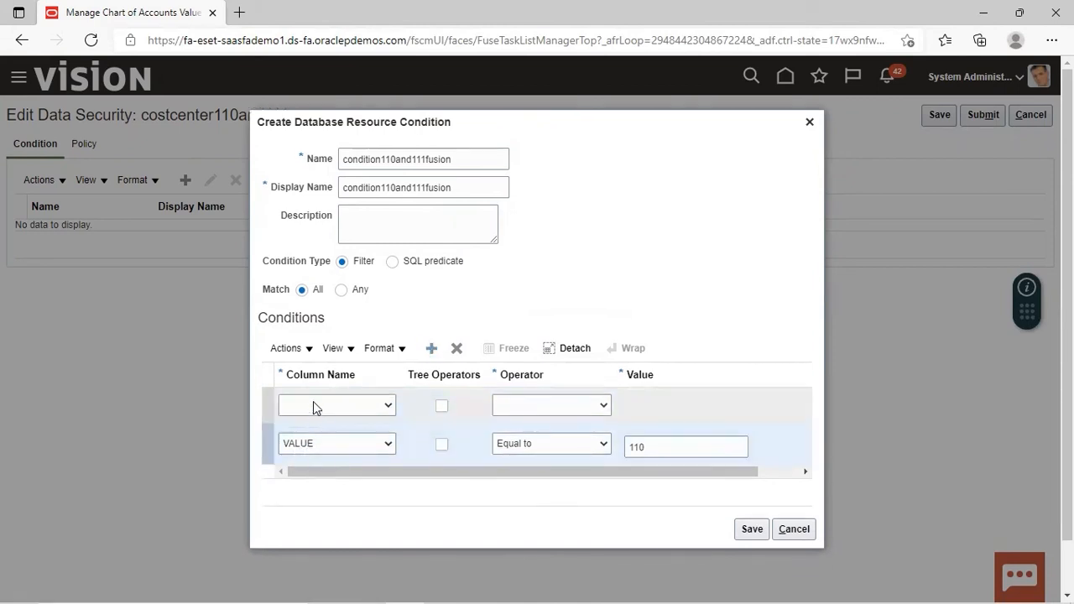
pyautogui.click(314, 406)
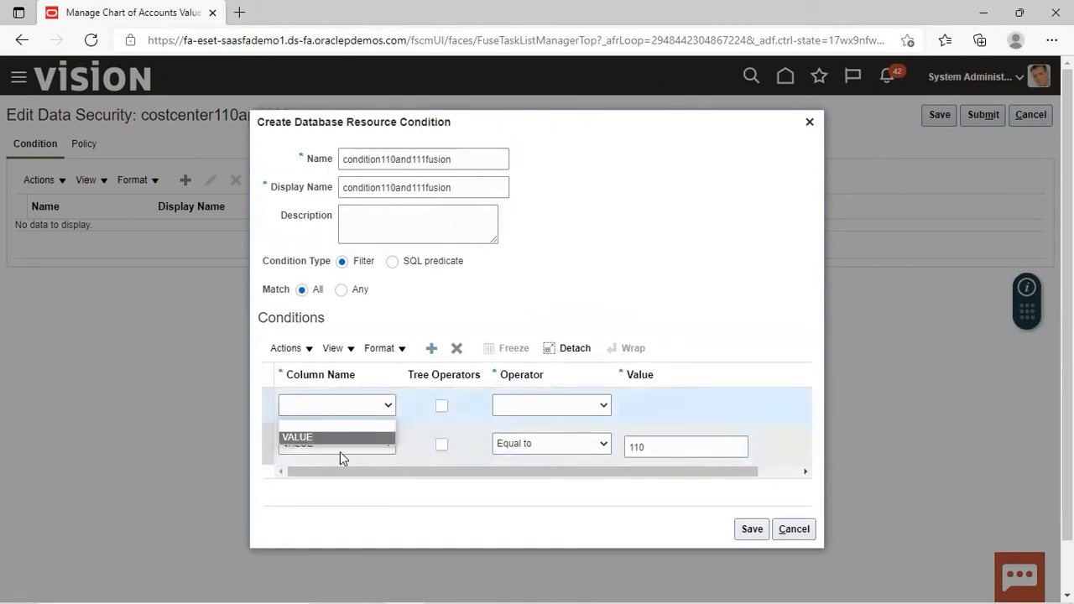
pyautogui.click(336, 437)
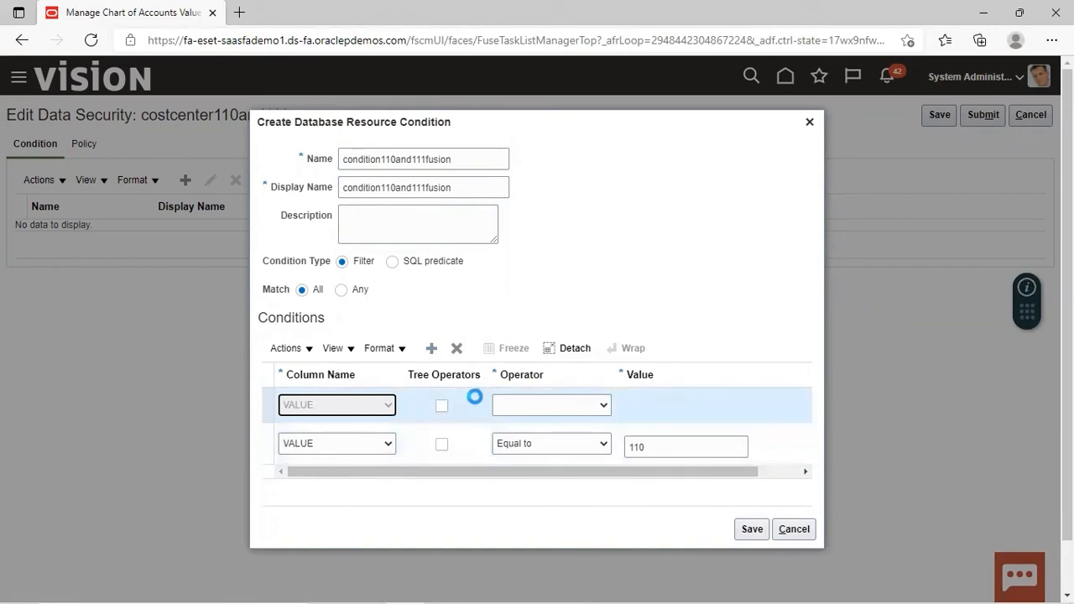
pyautogui.click(603, 407)
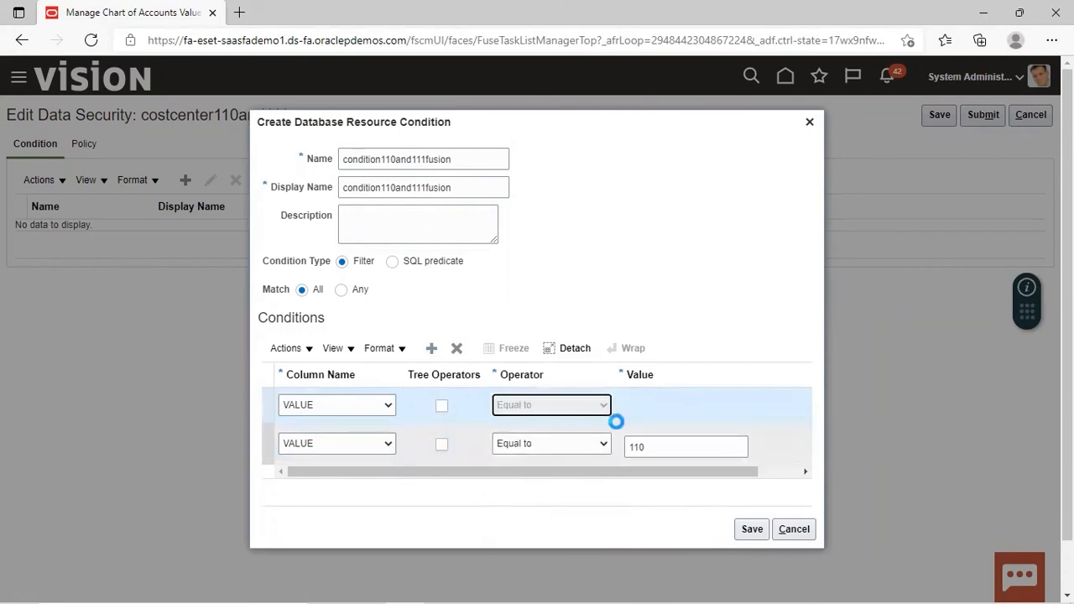
pyautogui.click(649, 407)
pyautogui.write('111')
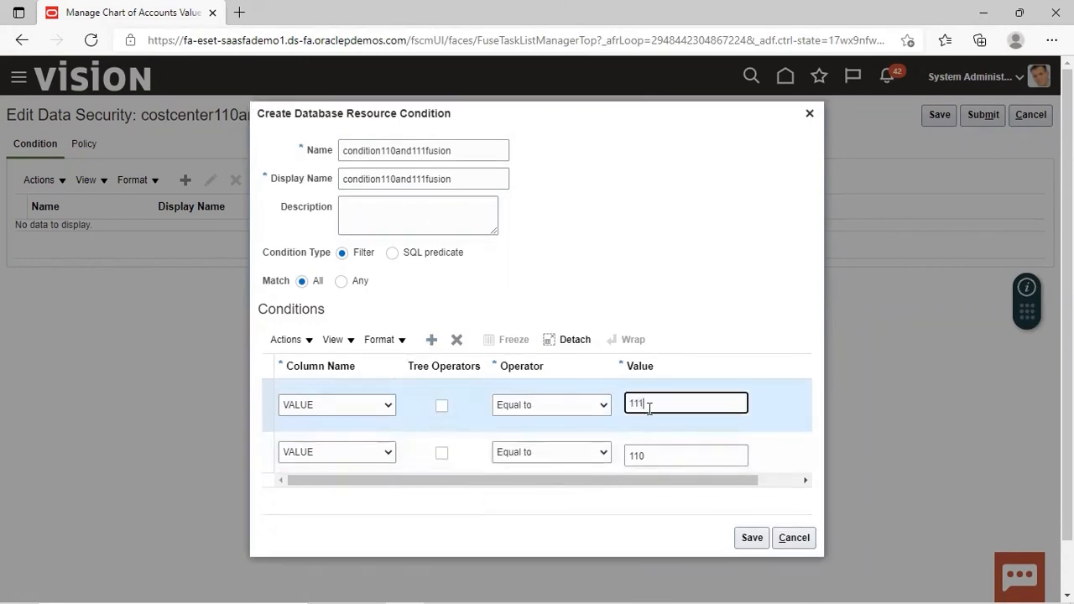
pyautogui.click(745, 540)
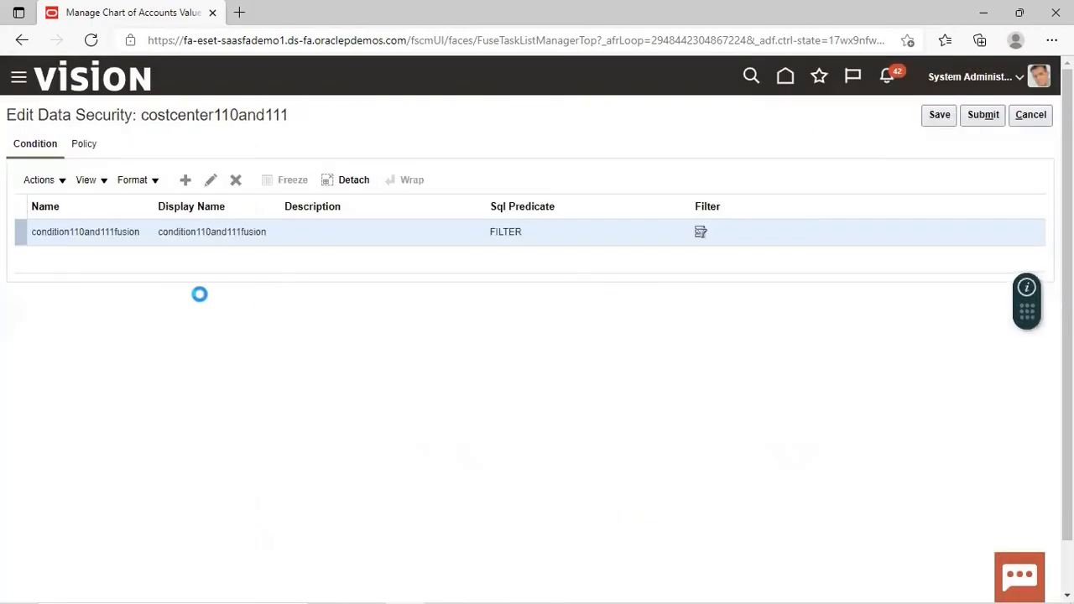
# - Start a new policy in the costcenter110and111 data security and name it Police110and111fusion
pyautogui.click(84, 146)
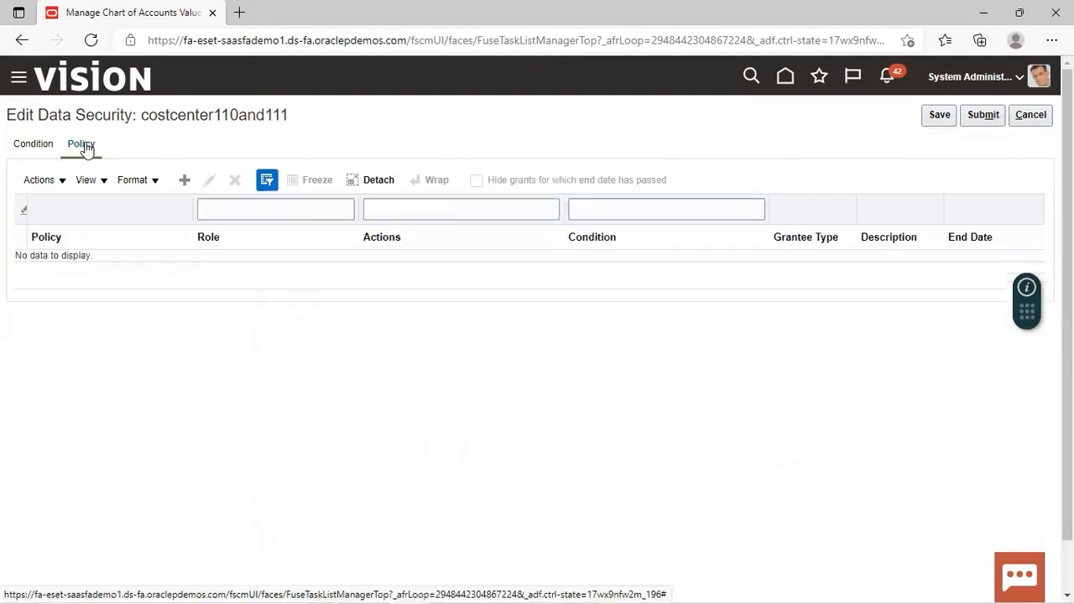
pyautogui.click(188, 180)
pyautogui.click(355, 250)
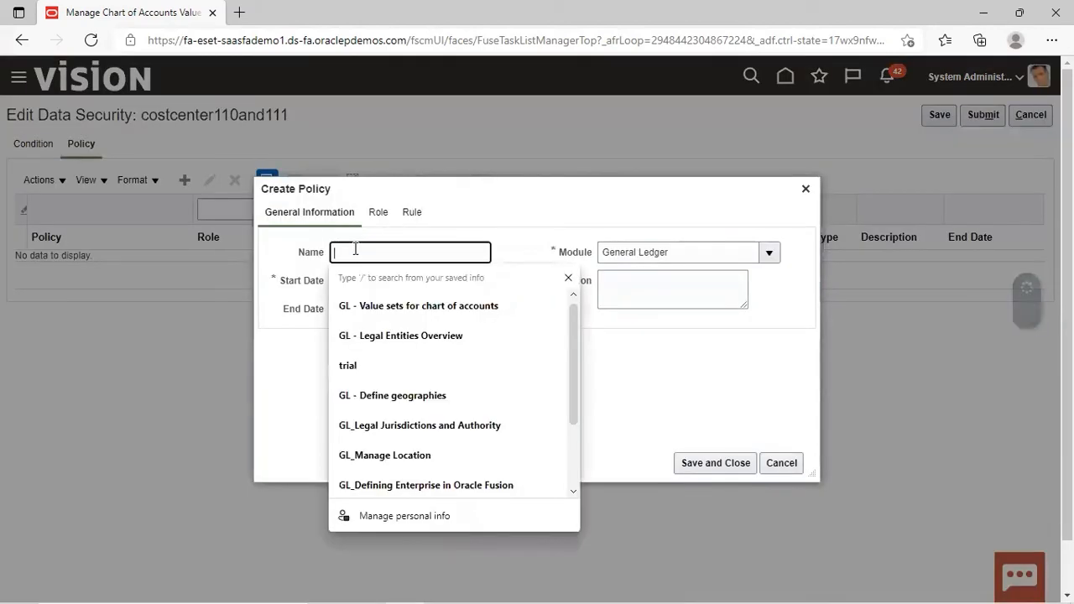
pyautogui.write('P')
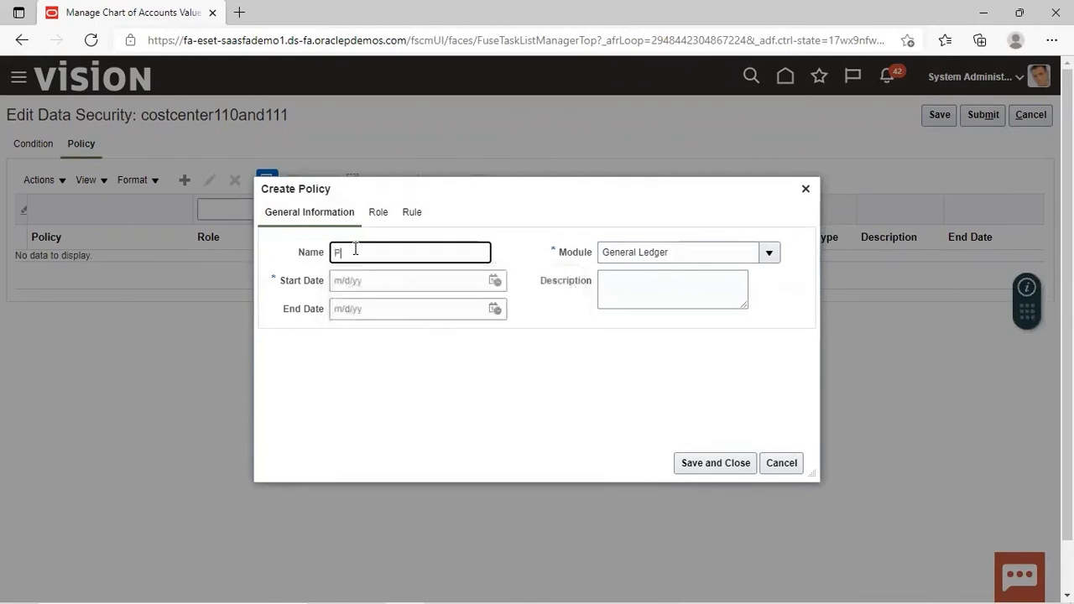
pyautogui.write('olicy')
pyautogui.write('11')
pyautogui.write('0and111')
pyautogui.write('fusion')
# - Set the policy's start date to 1/3/22
pyautogui.click(429, 280)
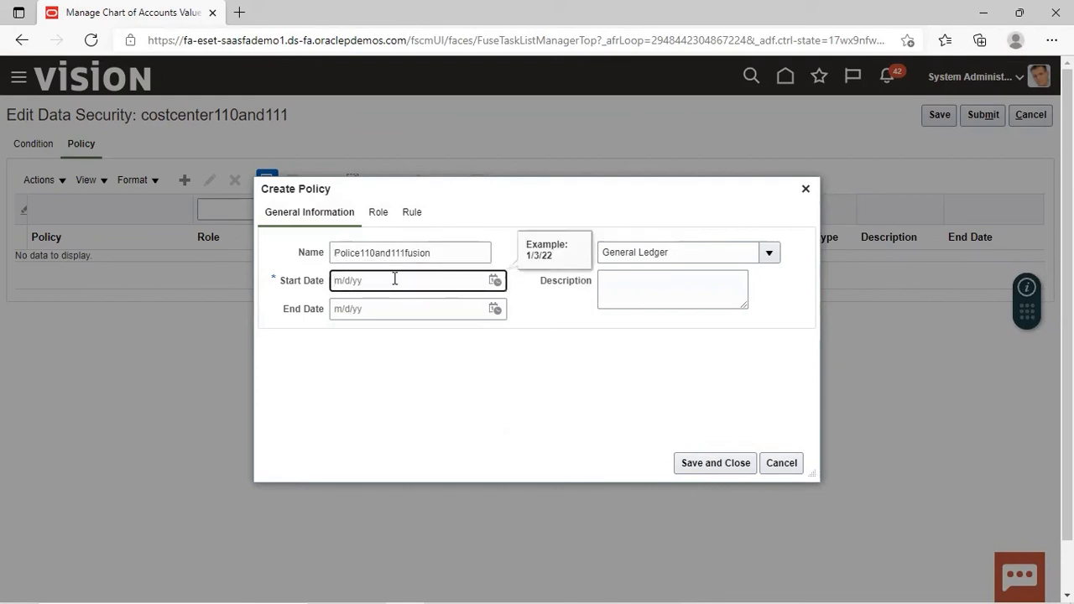
pyautogui.write('1/3/2')
pyautogui.write('2020')
pyautogui.write('22')
pyautogui.click(462, 346)
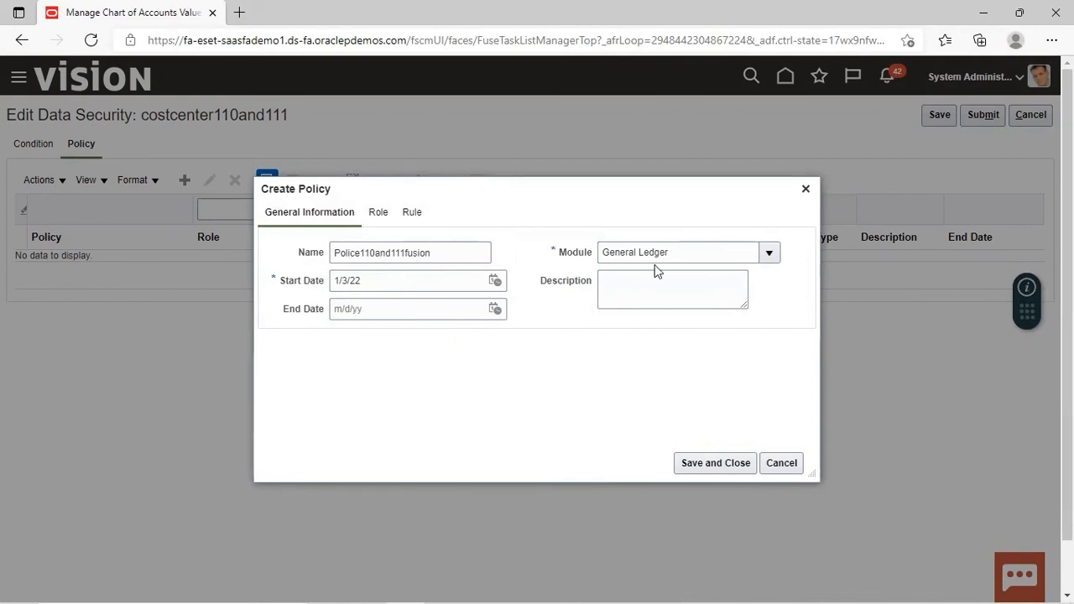
# - Find the role ORA_GL_GENERAL_ACCOUNTANT_JOB in the fscm application and add it to the policy
pyautogui.click(379, 213)
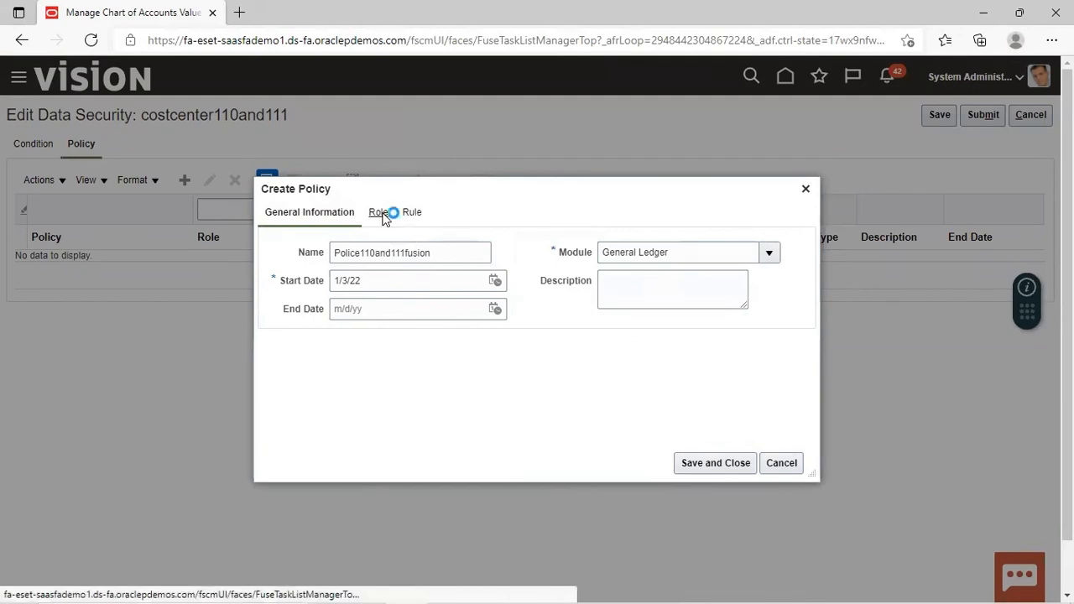
pyautogui.click(430, 249)
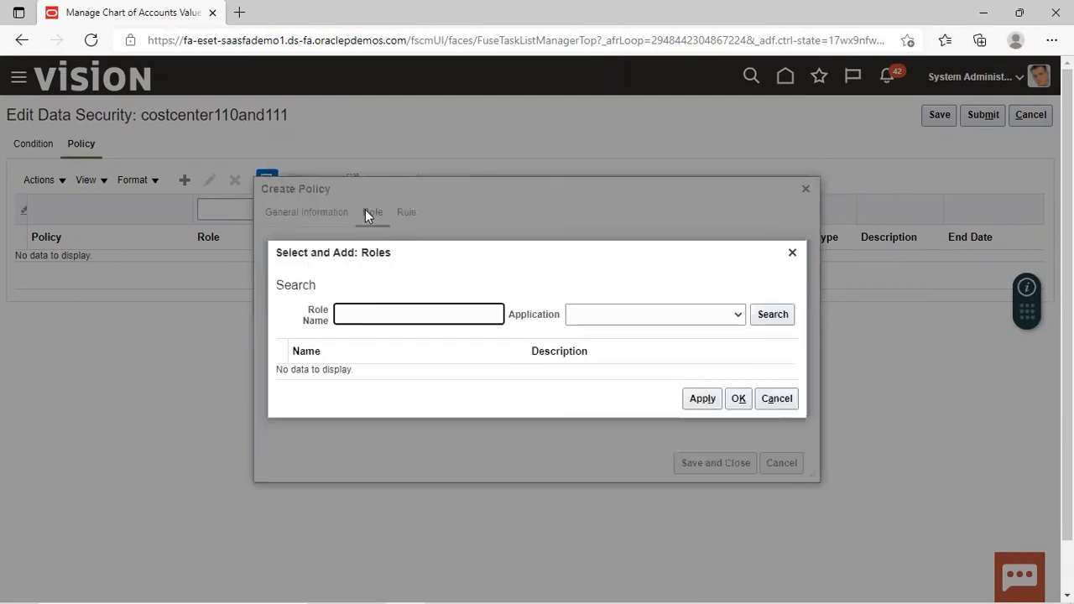
pyautogui.write('ORA_GL_GENERA')
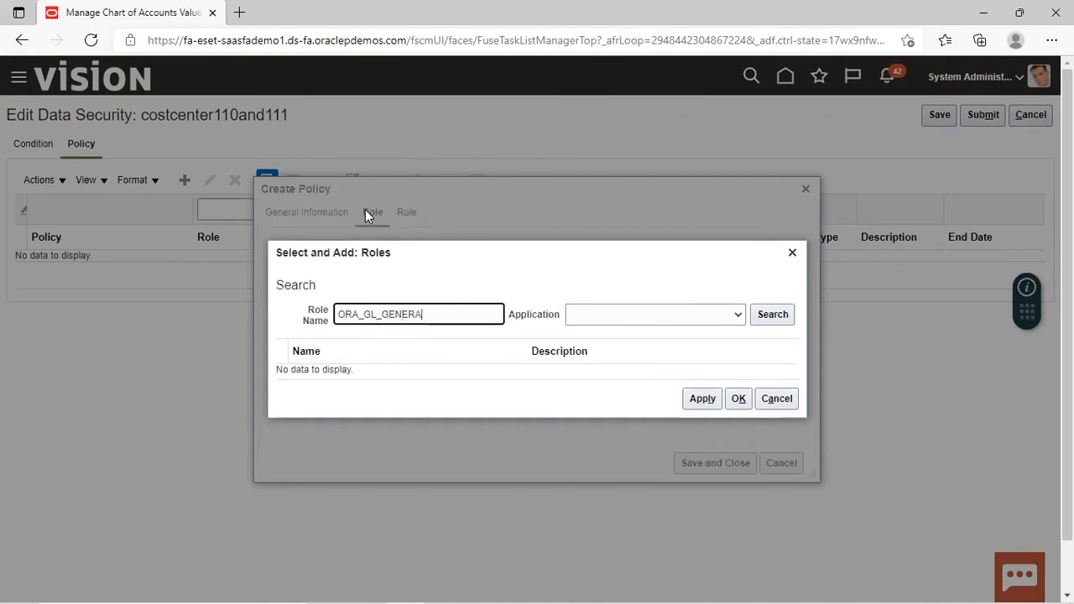
pyautogui.write('L_ACCOUNTAN')
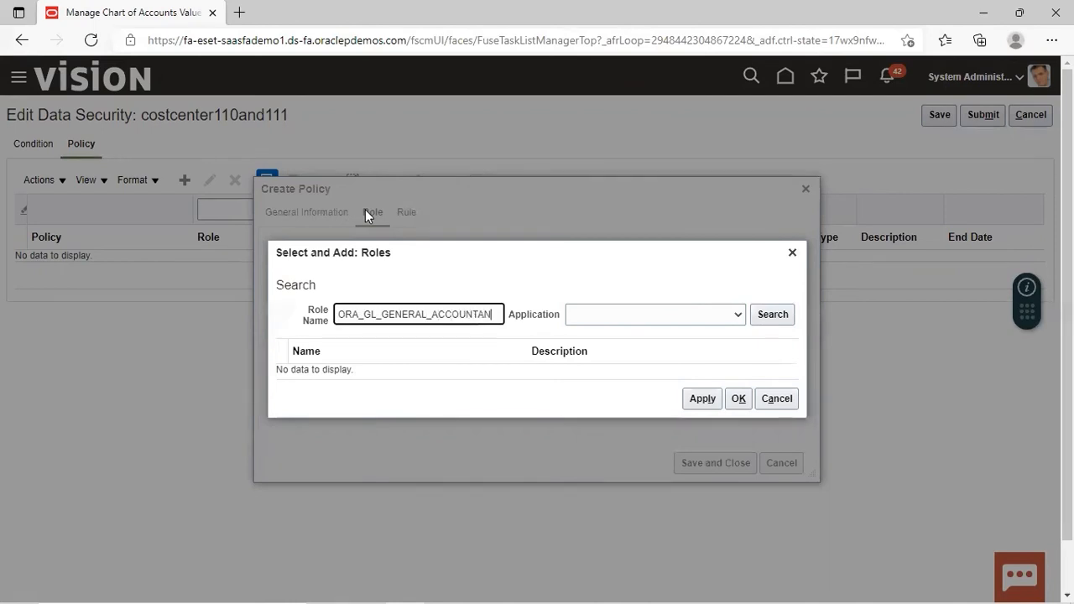
pyautogui.write('T_JOB')
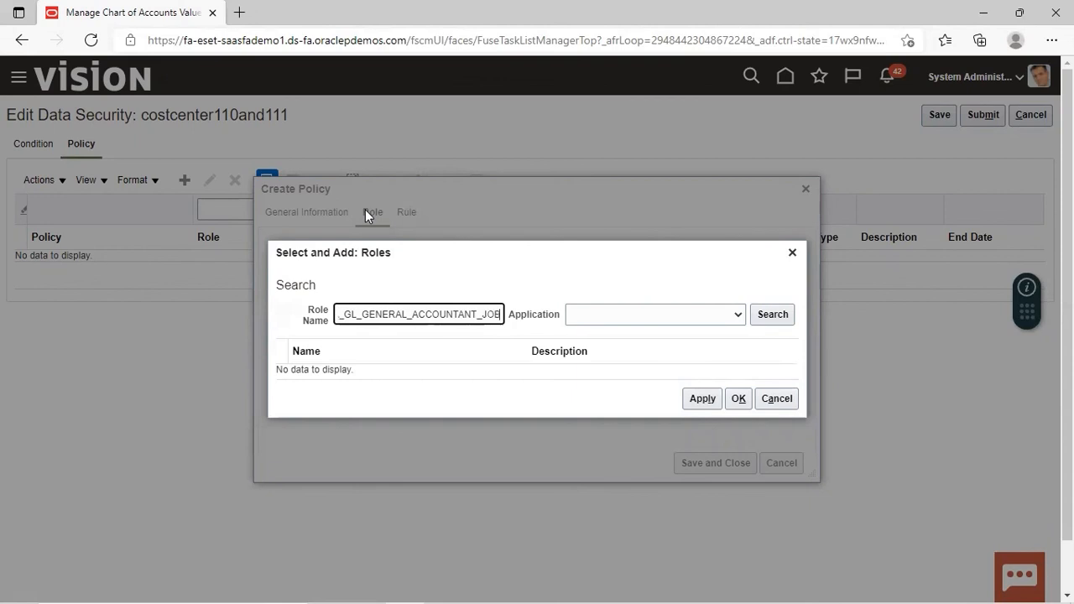
pyautogui.click(614, 314)
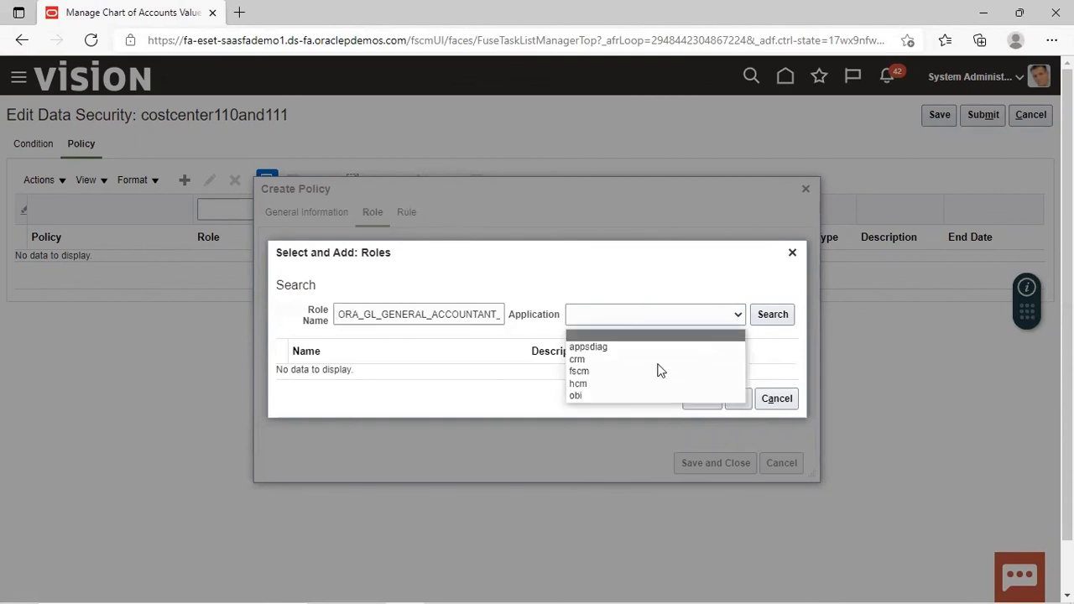
pyautogui.click(600, 377)
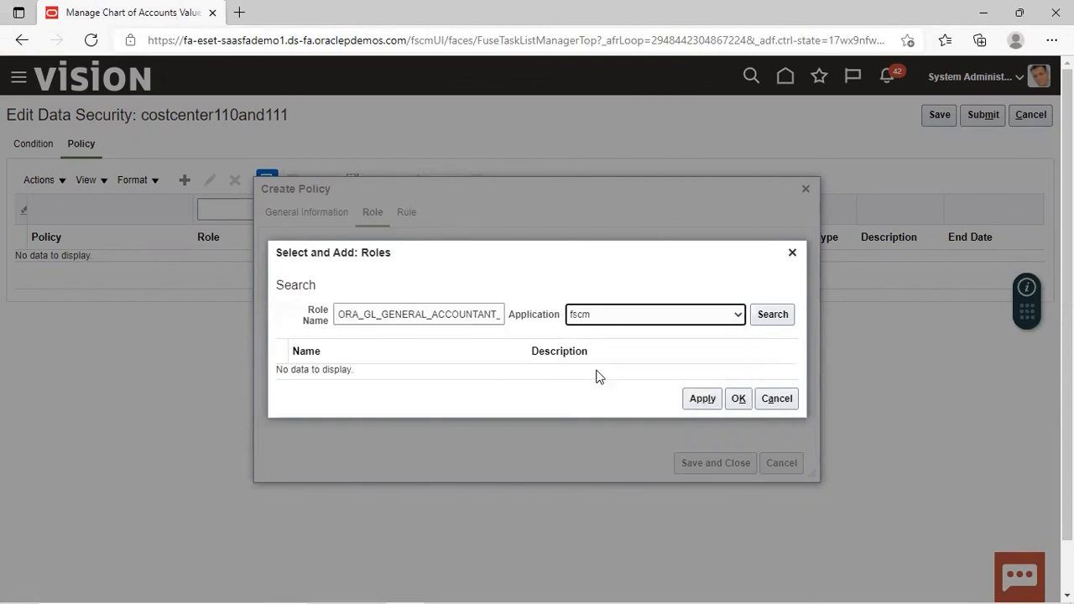
pyautogui.click(787, 322)
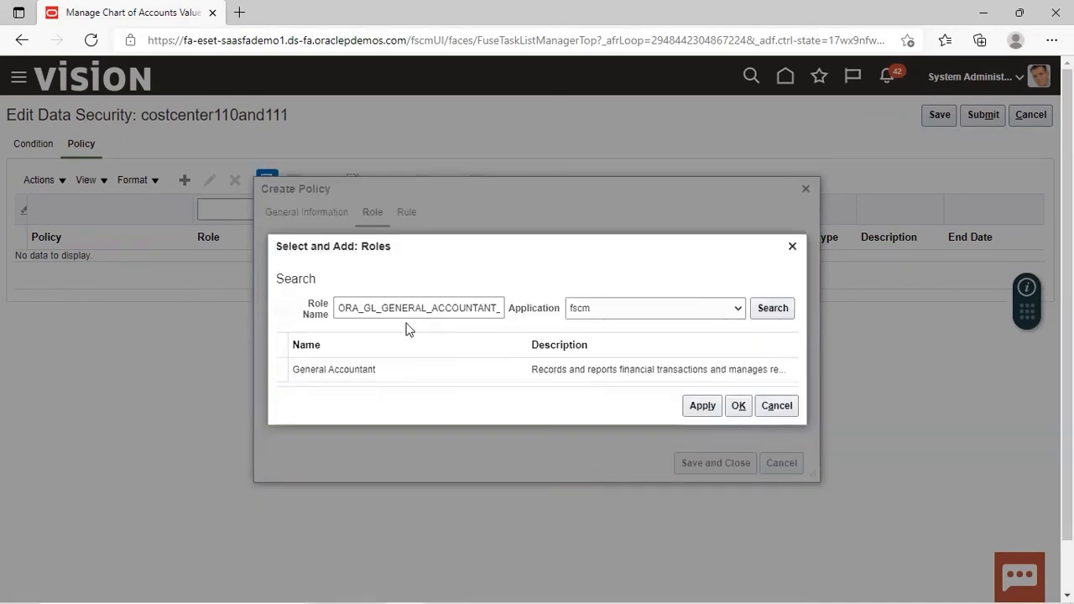
pyautogui.click(289, 369)
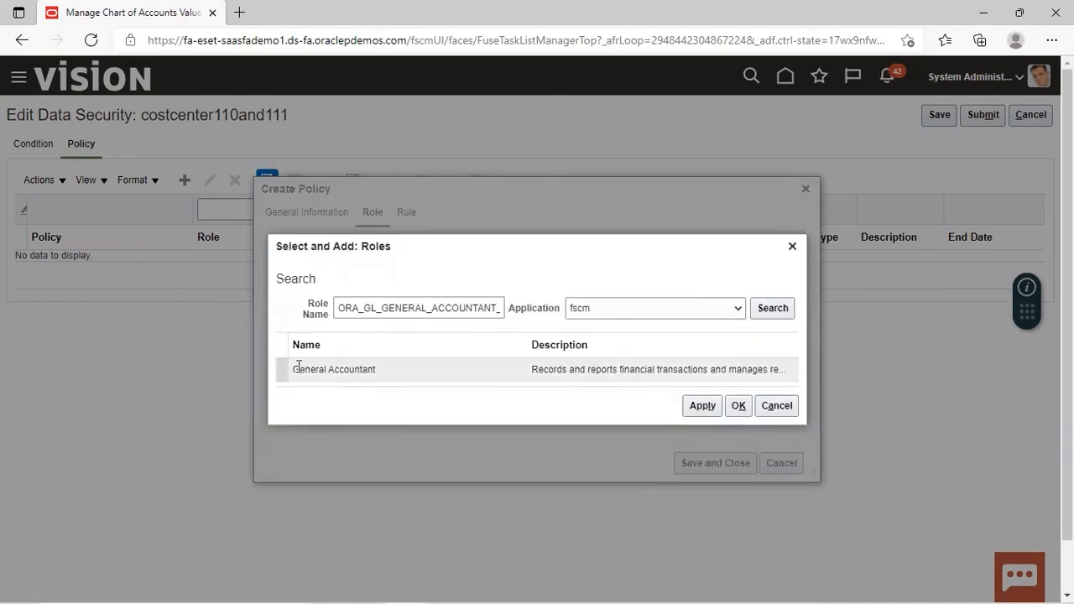
pyautogui.click(703, 408)
pyautogui.click(738, 407)
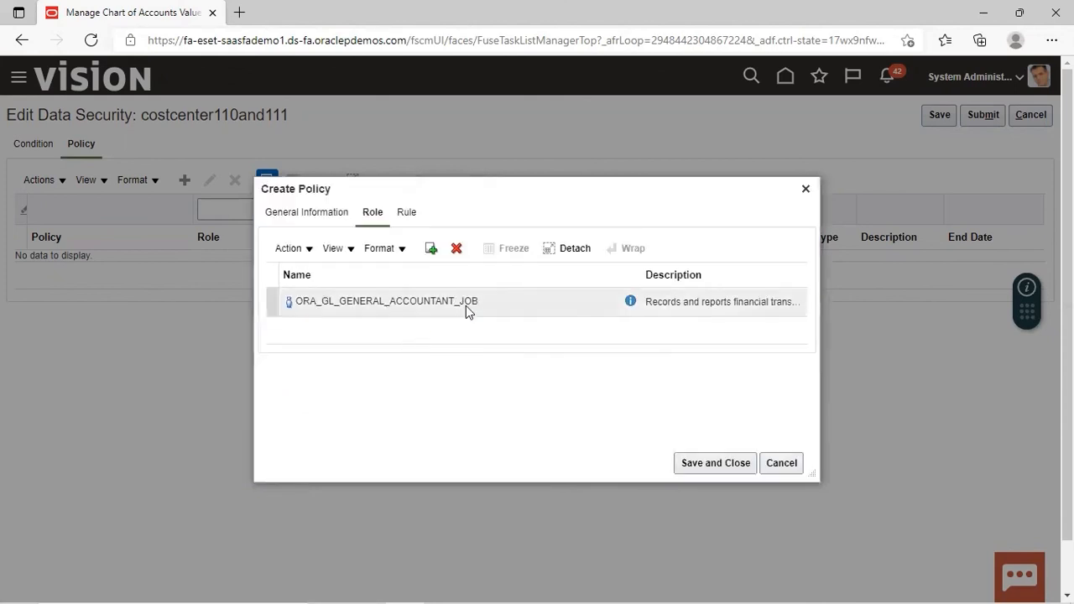
# - Define the policy's rule with condition110and111fusion as the condition and Multiple Values as the row set
pyautogui.click(406, 216)
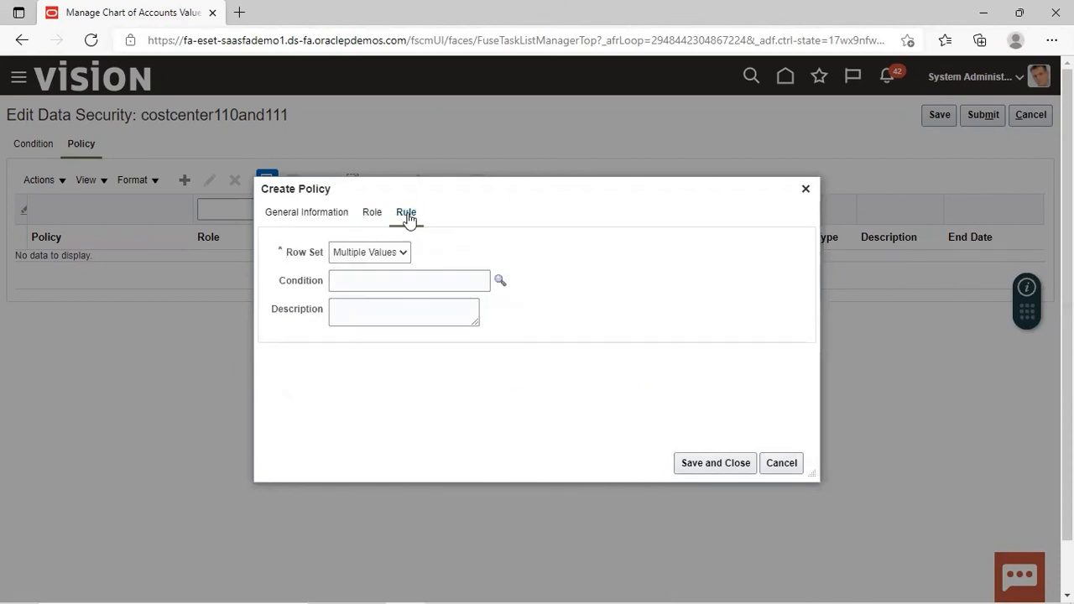
pyautogui.click(499, 282)
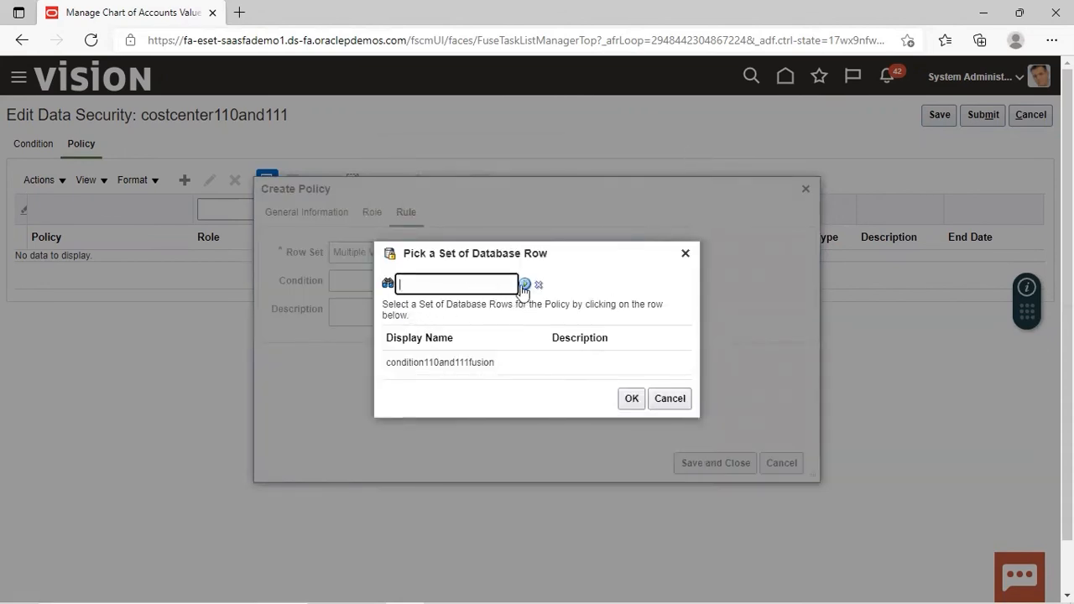
pyautogui.click(393, 365)
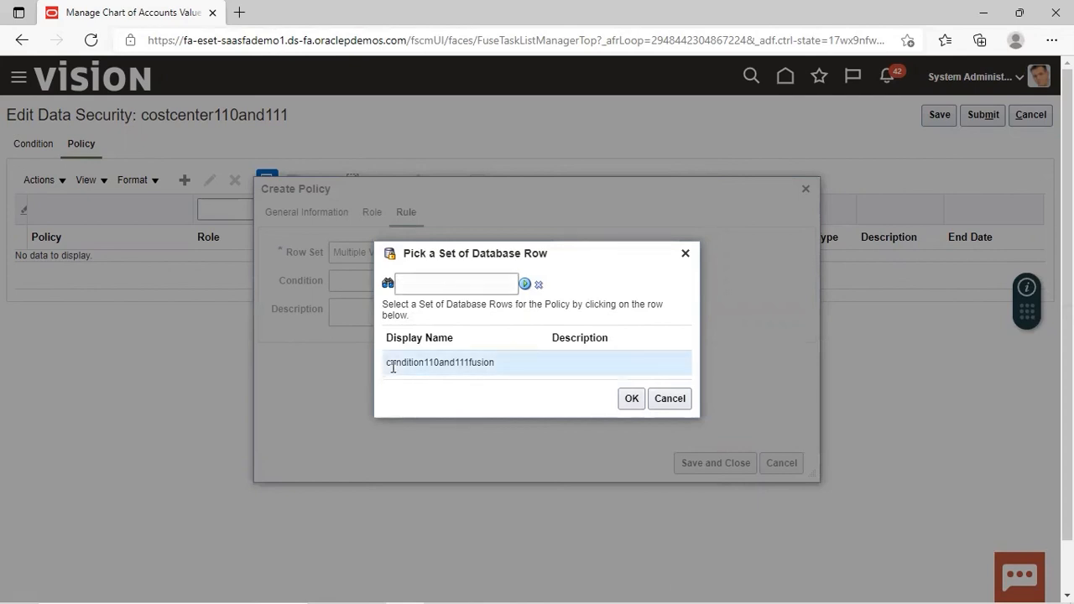
pyautogui.click(630, 400)
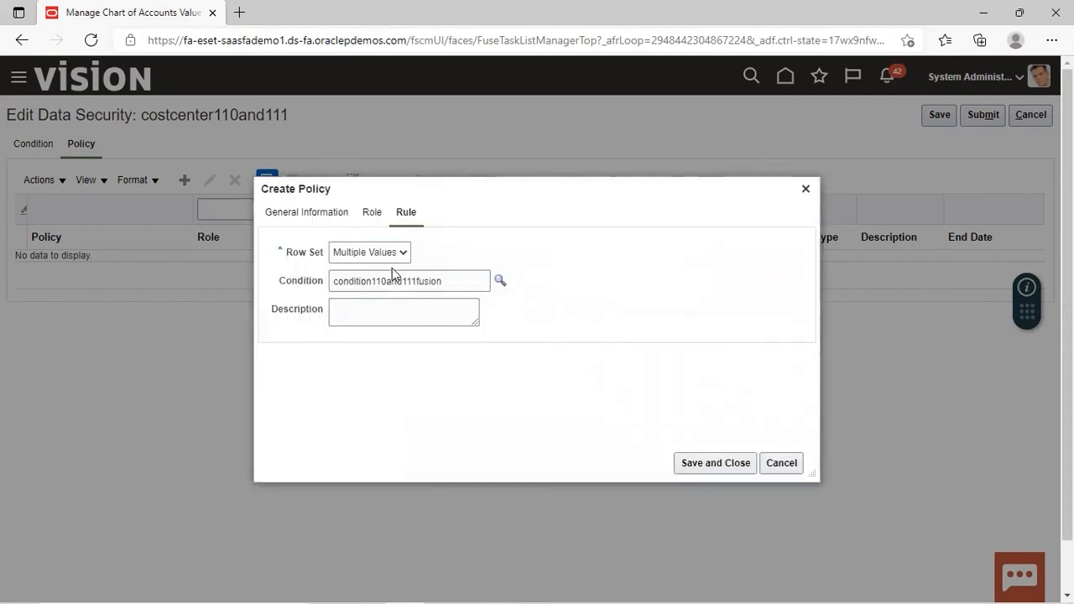
pyautogui.click(402, 254)
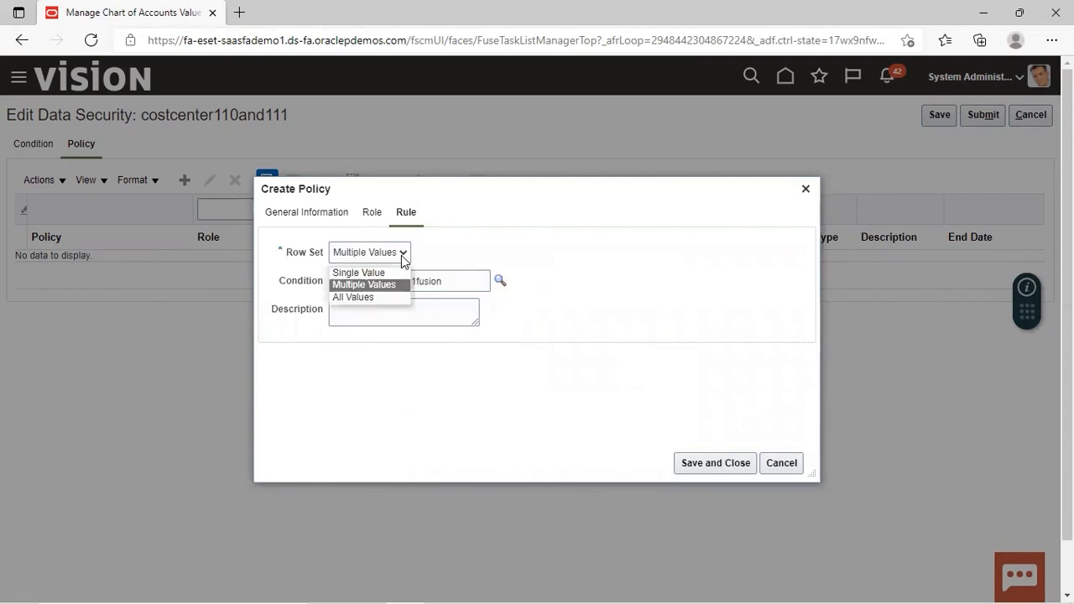
pyautogui.click(355, 284)
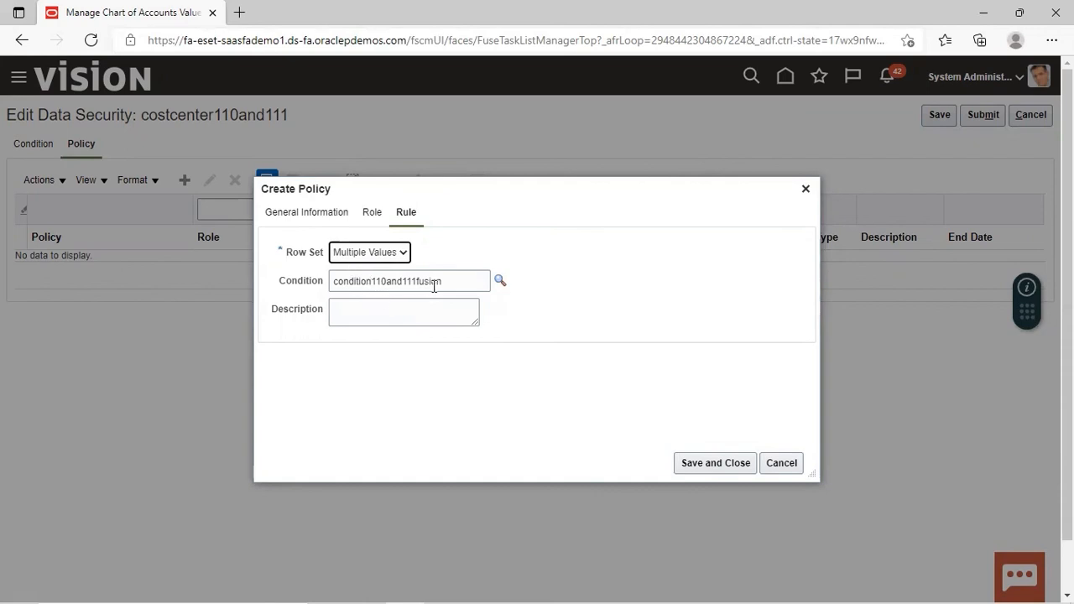
# - Save and close the policy, and submit the costcenter110and111 data security changes
pyautogui.click(700, 467)
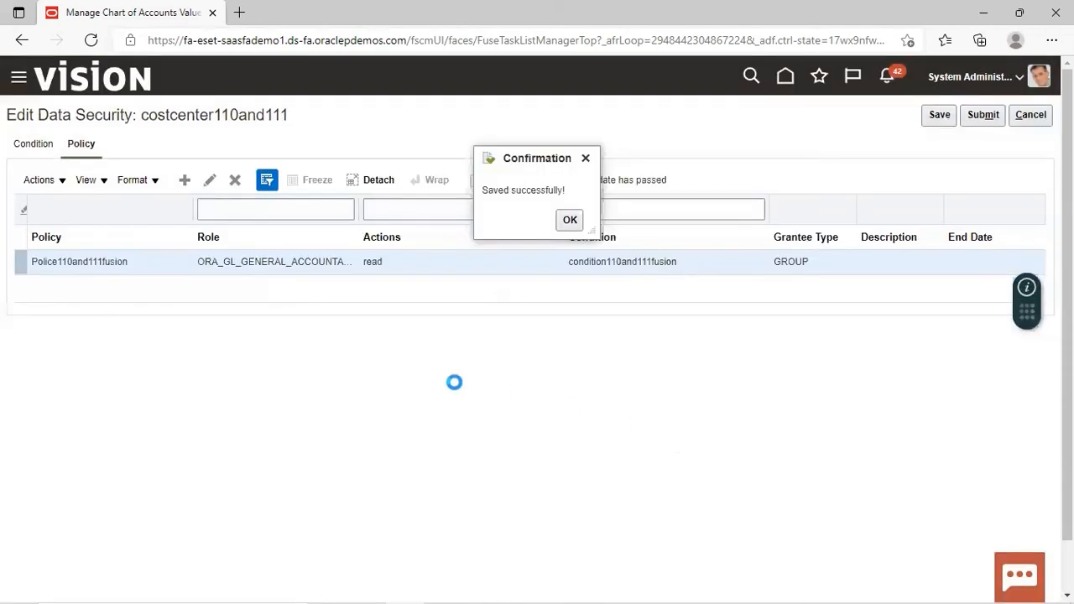
pyautogui.click(570, 220)
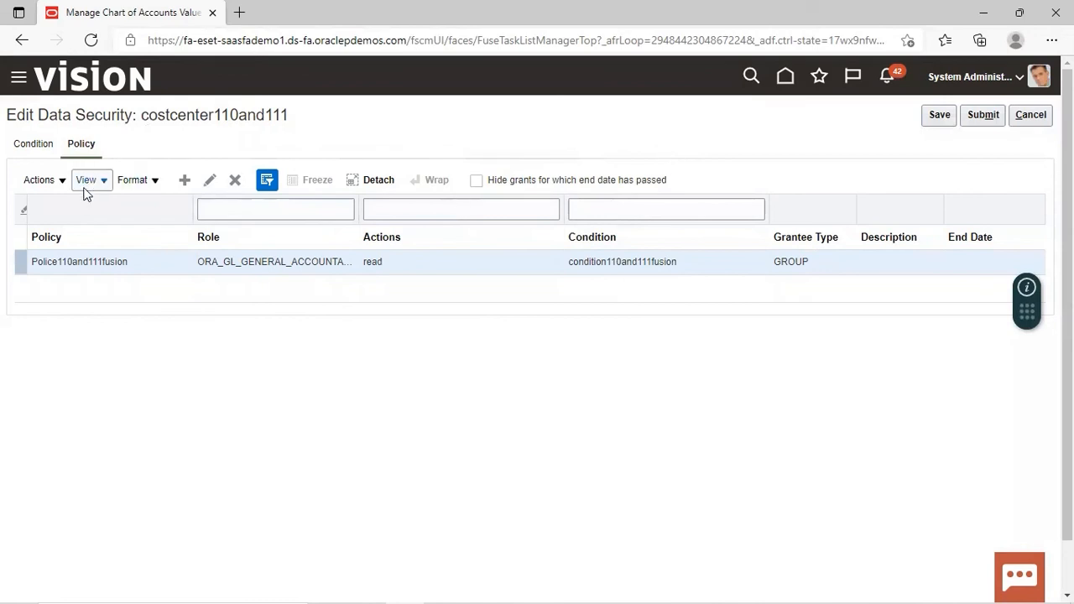
pyautogui.click(987, 118)
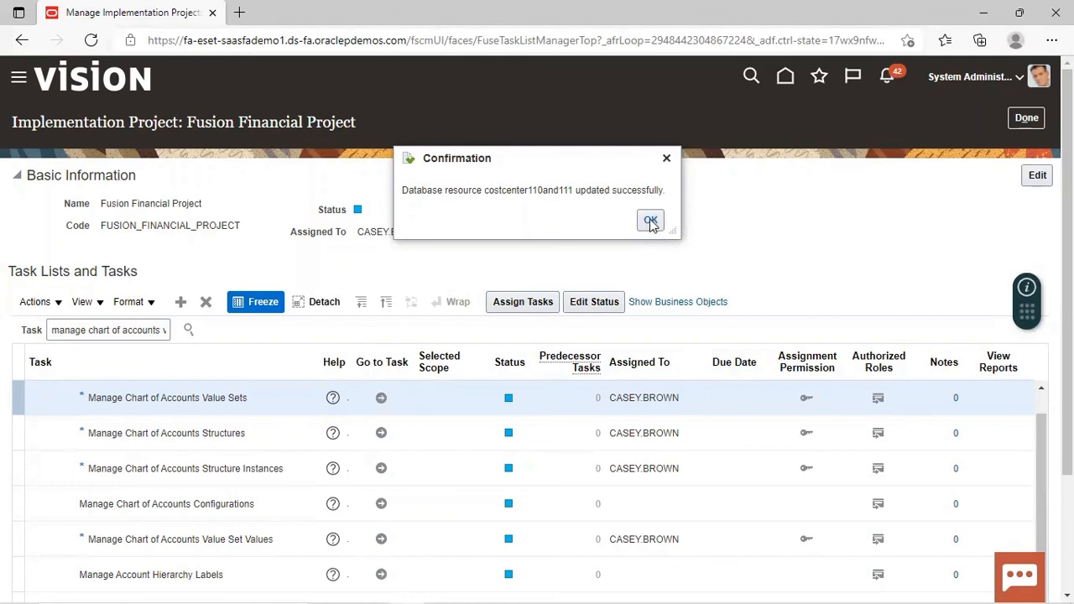
pyautogui.click(651, 221)
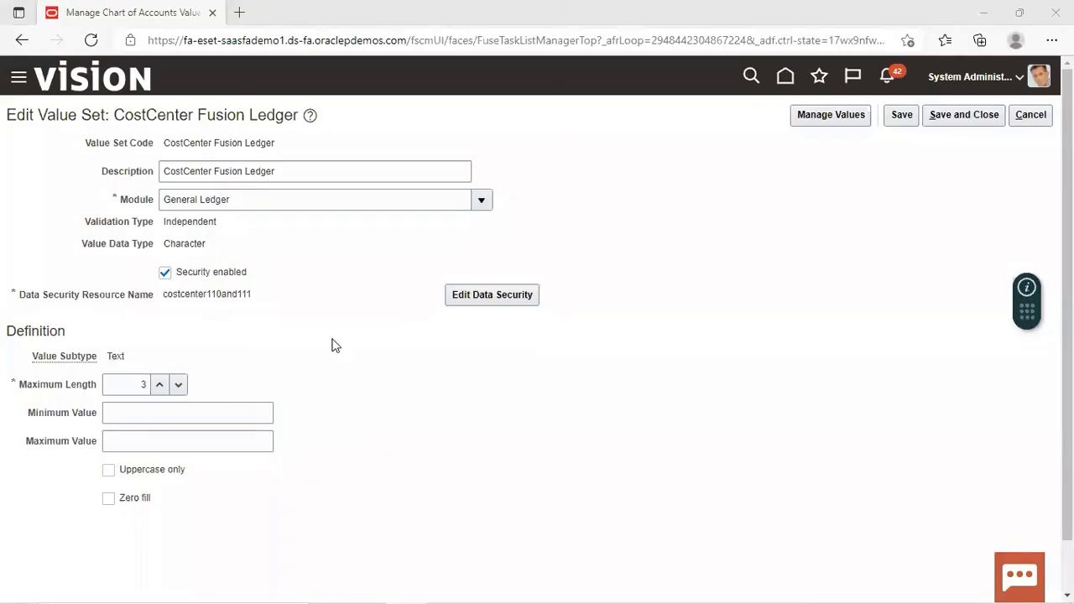
# - Reopen the value set's data security, set condition110and111fusion to match Any of its filter rows, and save the condition
pyautogui.click(467, 300)
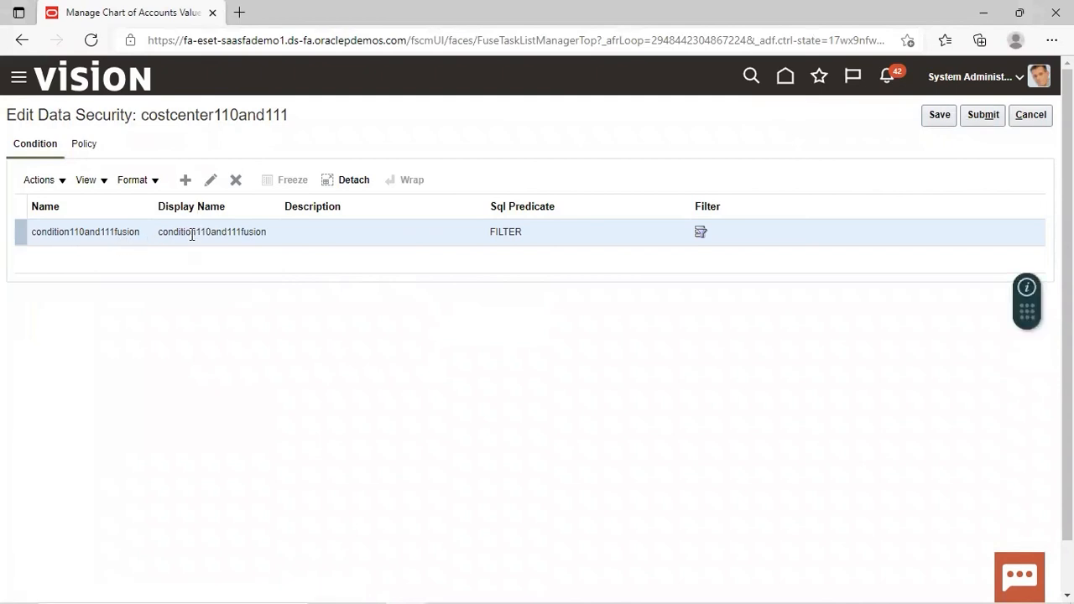
pyautogui.click(212, 181)
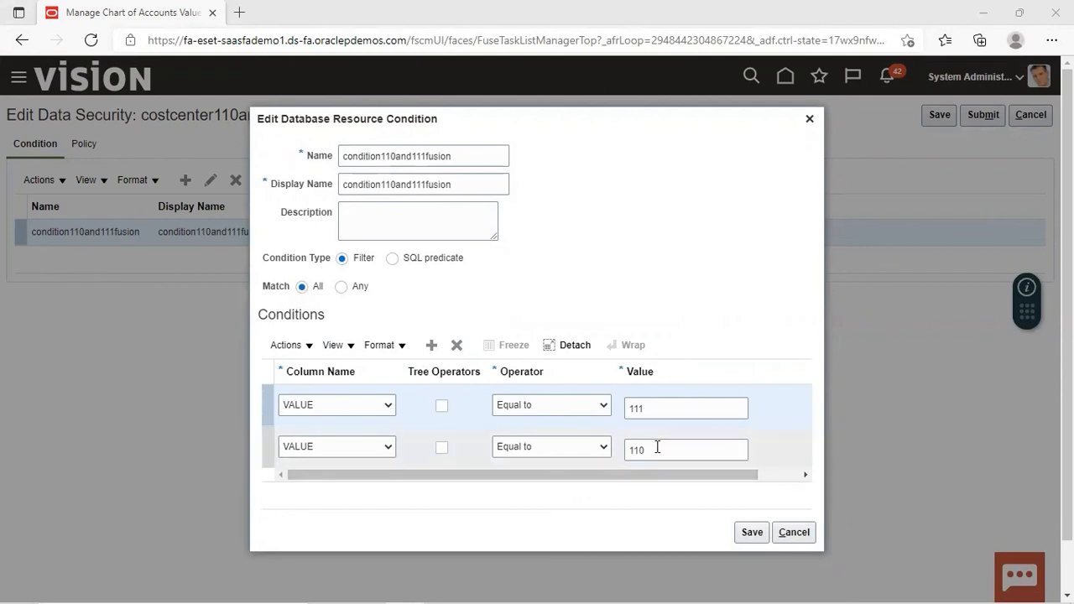
pyautogui.click(341, 288)
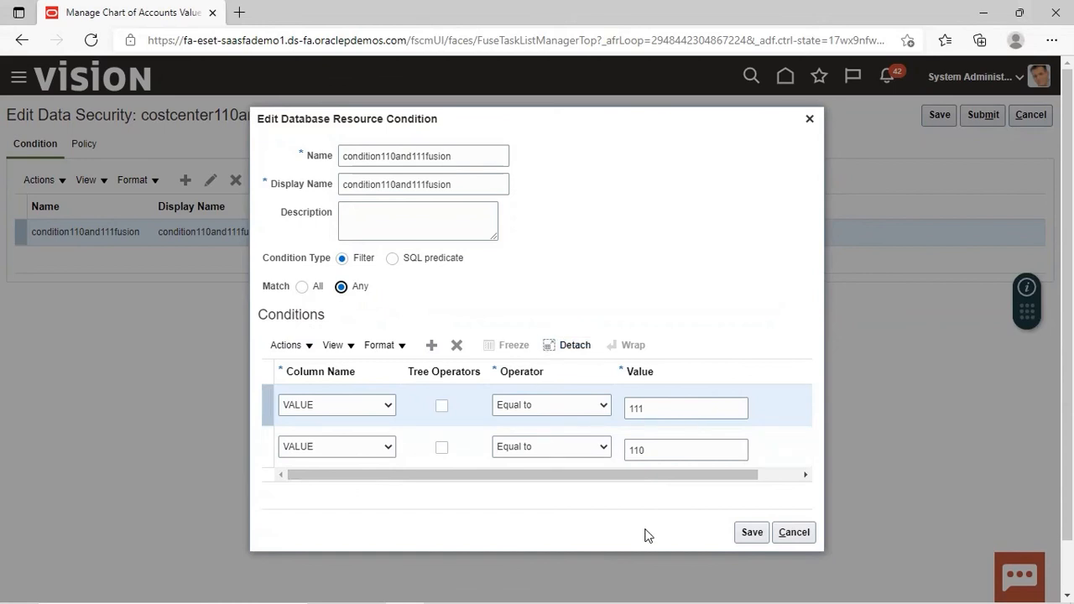
pyautogui.click(751, 533)
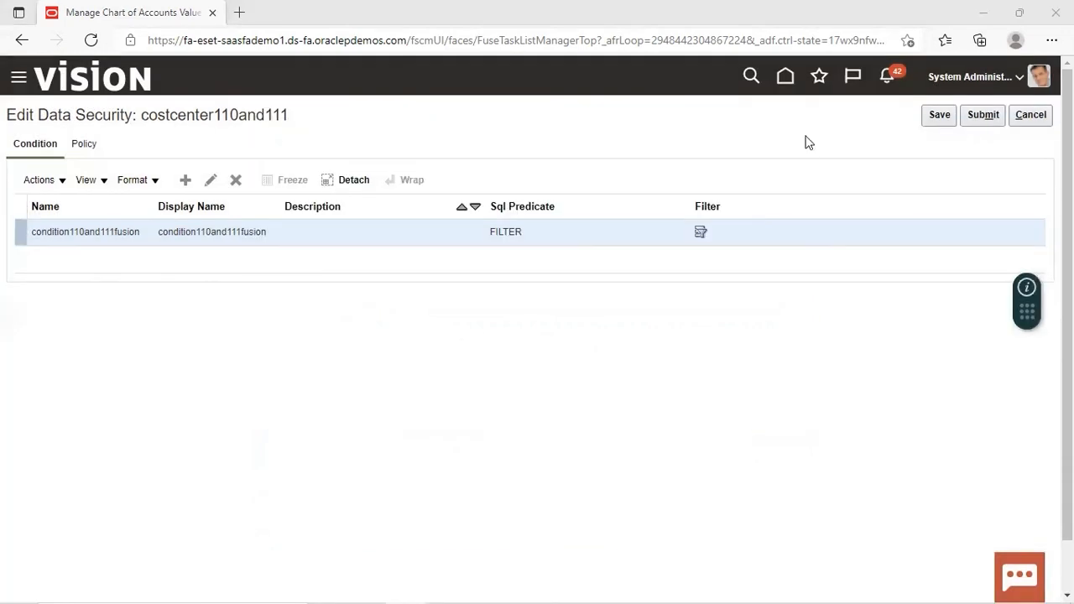
# - Submit the costcenter110and111 data security changes and return to the Fusion Financial Project task list
pyautogui.click(979, 122)
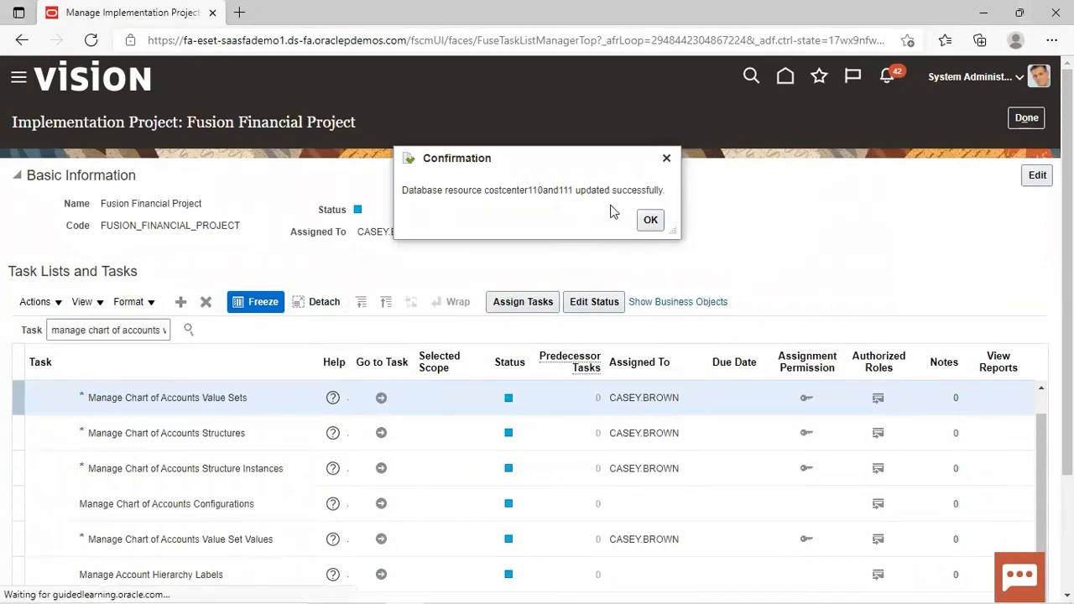
pyautogui.click(650, 220)
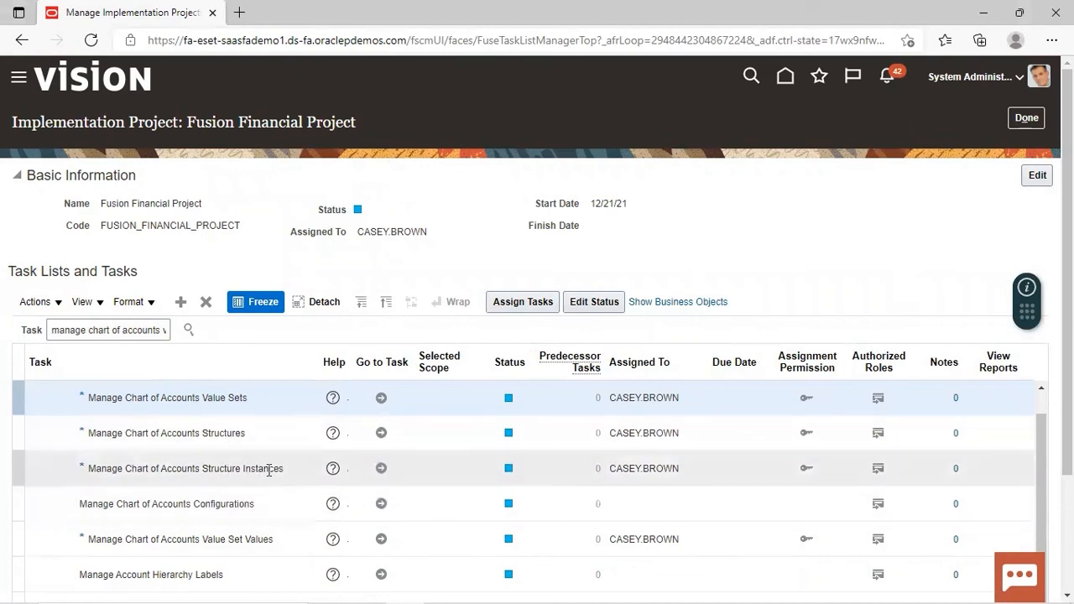
# - In Manage Chart of Accounts Structure Instances, find the Accounting Flexfield by the General Ledger module and deploy it
pyautogui.click(380, 470)
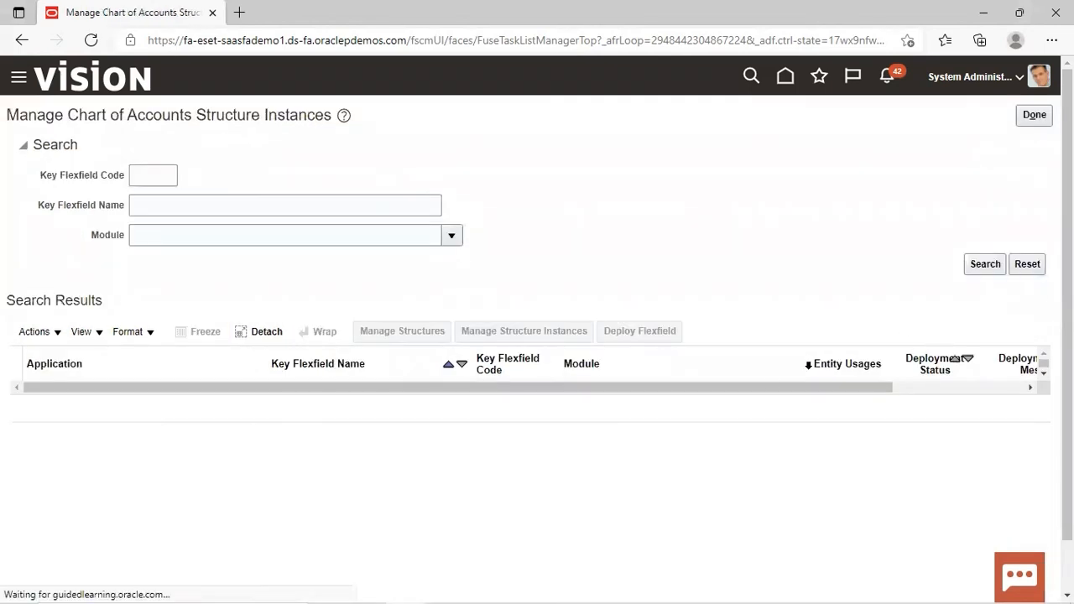
pyautogui.click(454, 240)
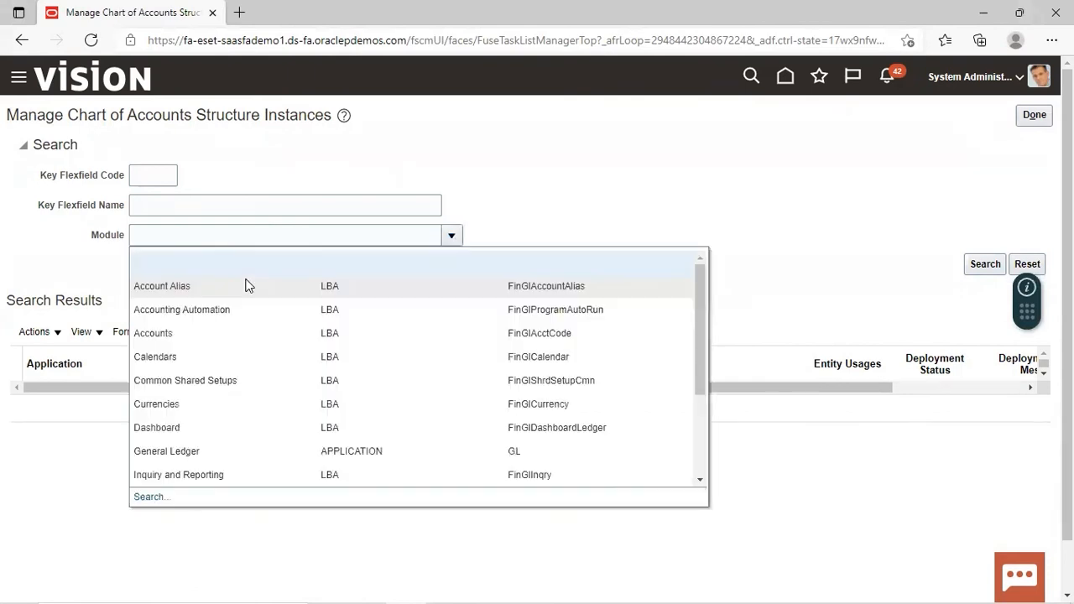
pyautogui.click(164, 451)
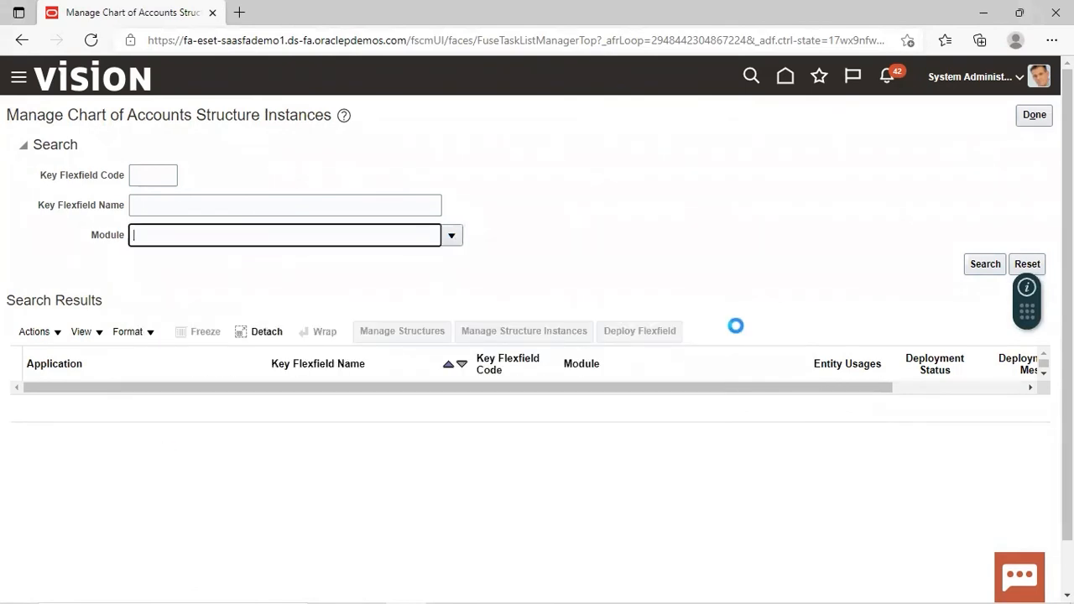
pyautogui.click(982, 267)
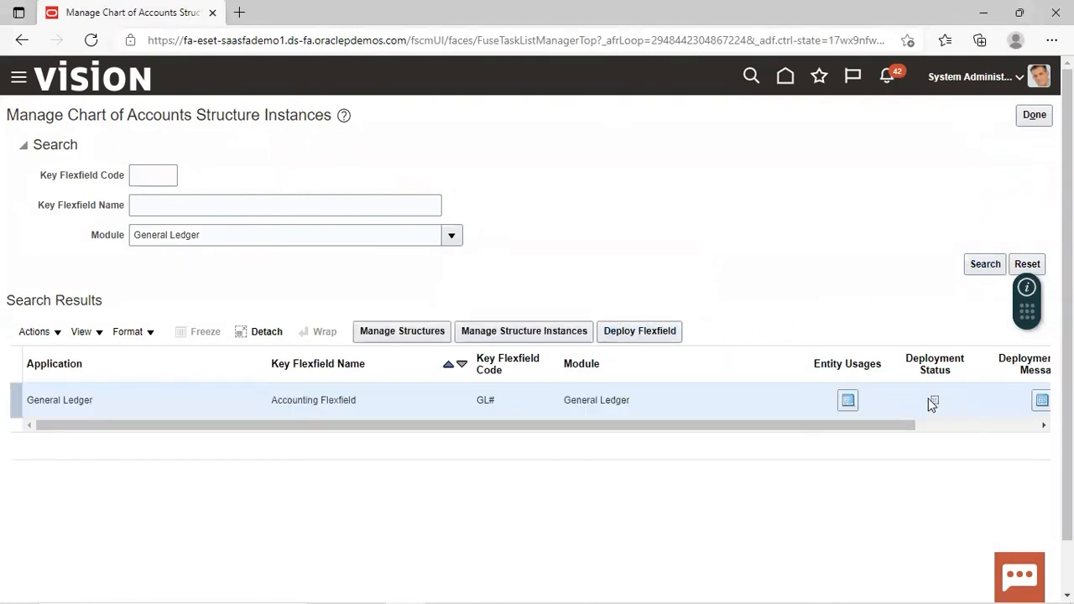
pyautogui.click(647, 332)
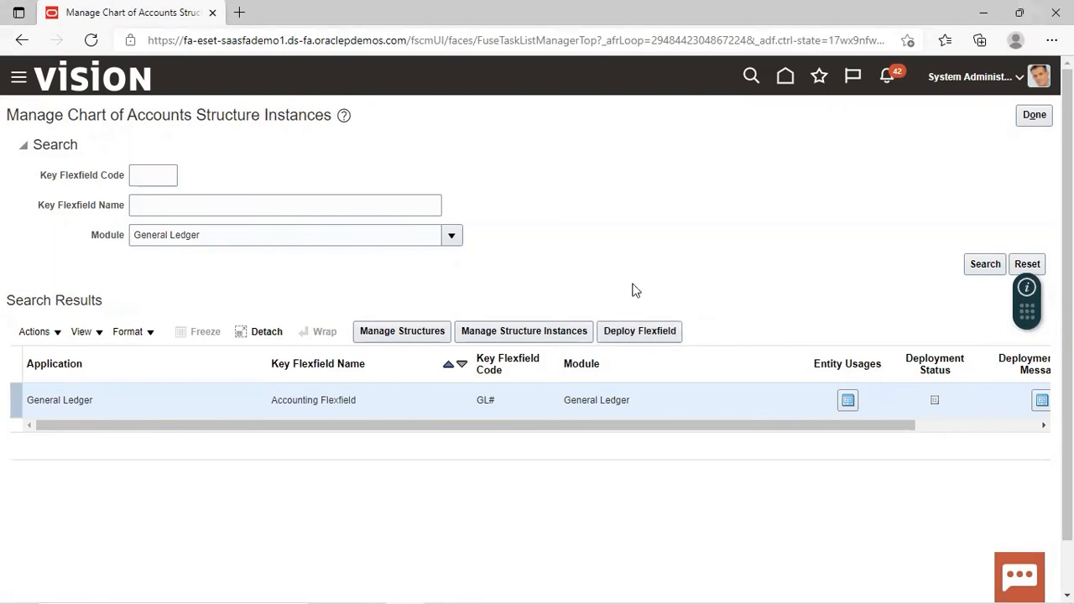